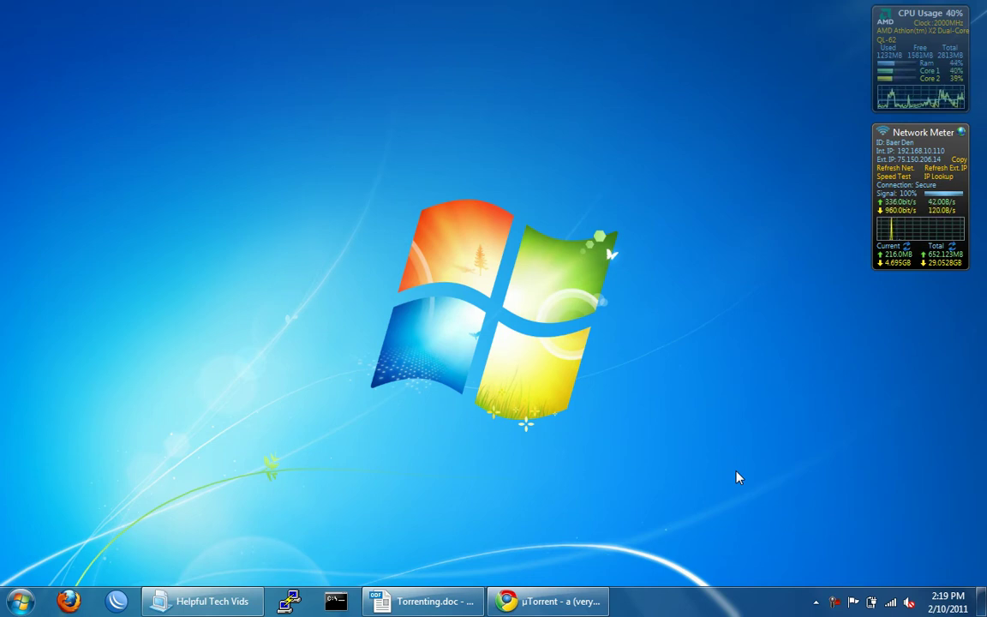
# Bring the Torrenting.doc Writer window to the front from the taskbar
pyautogui.click(422, 600)
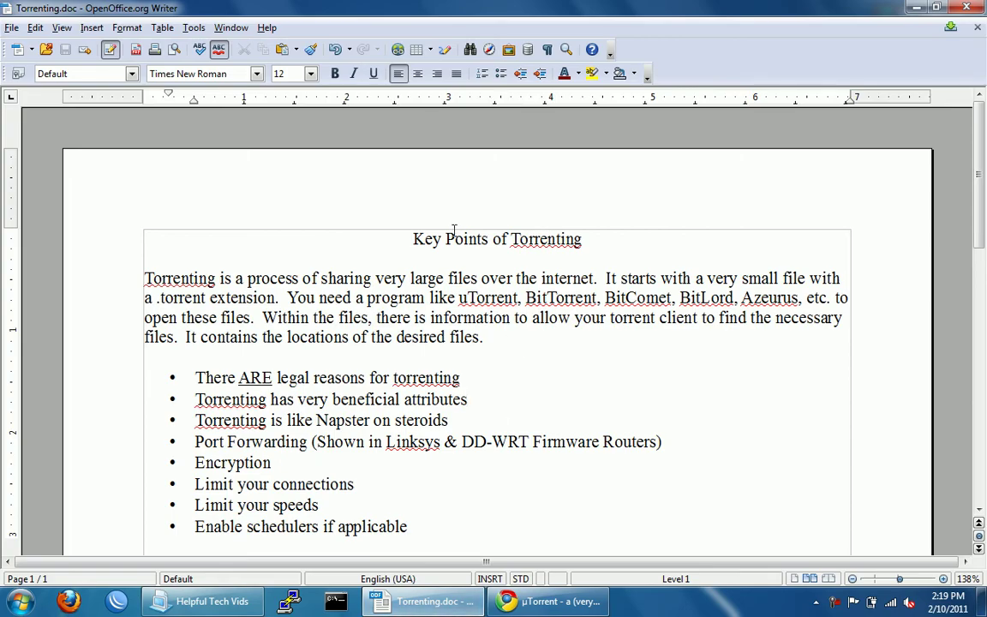
# Place the cursor at the title line of the torrenting key points document
pyautogui.click(372, 216)
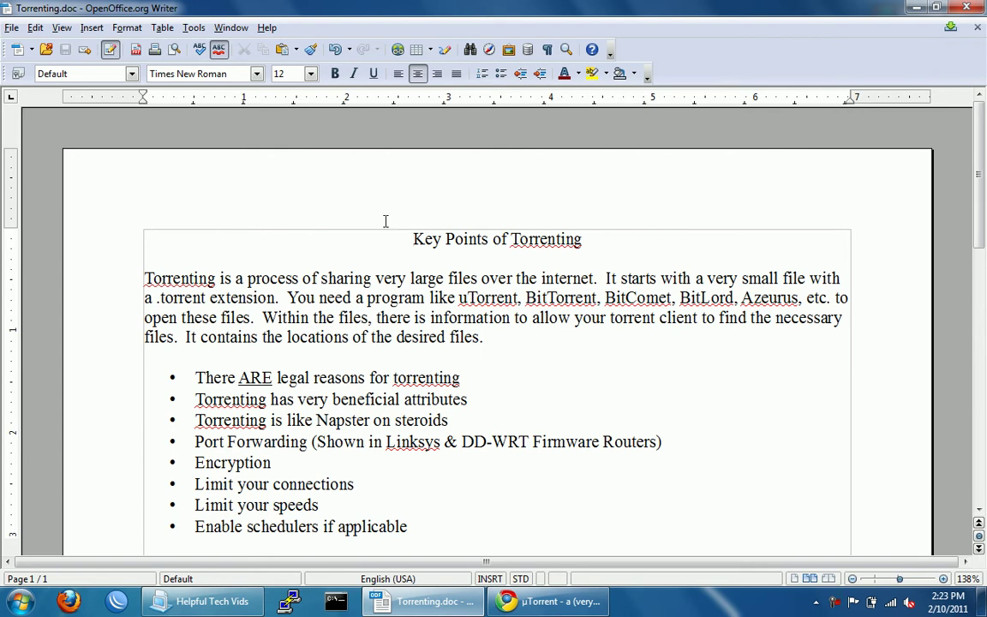
# Close the Torrenting document, start the µTorrent for Windows free download, and discard the file
pyautogui.click(963, 9)
pyautogui.moveTo(545, 602)
pyautogui.click(425, 602)
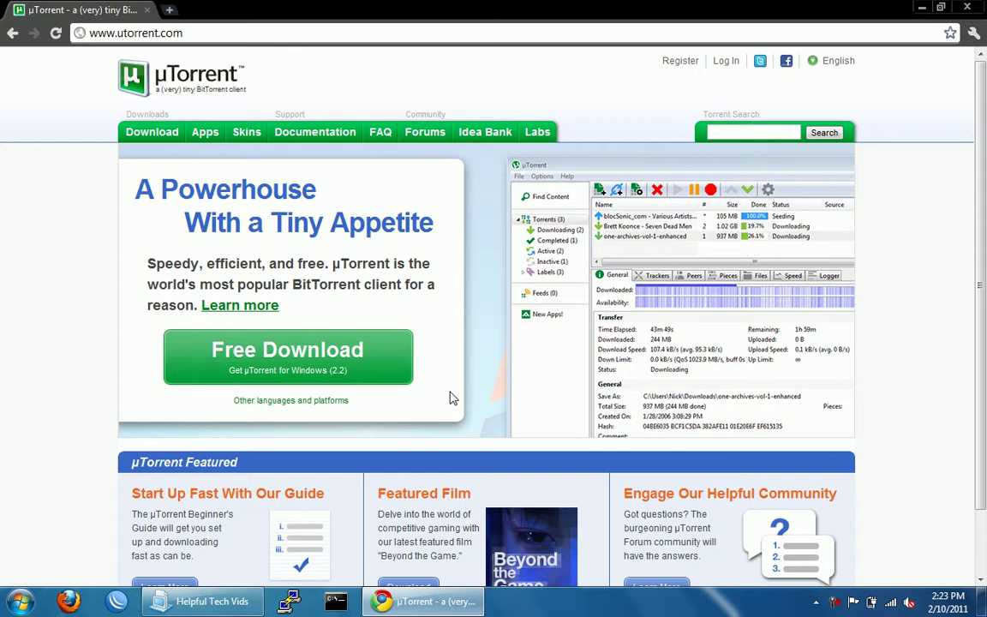
pyautogui.click(370, 353)
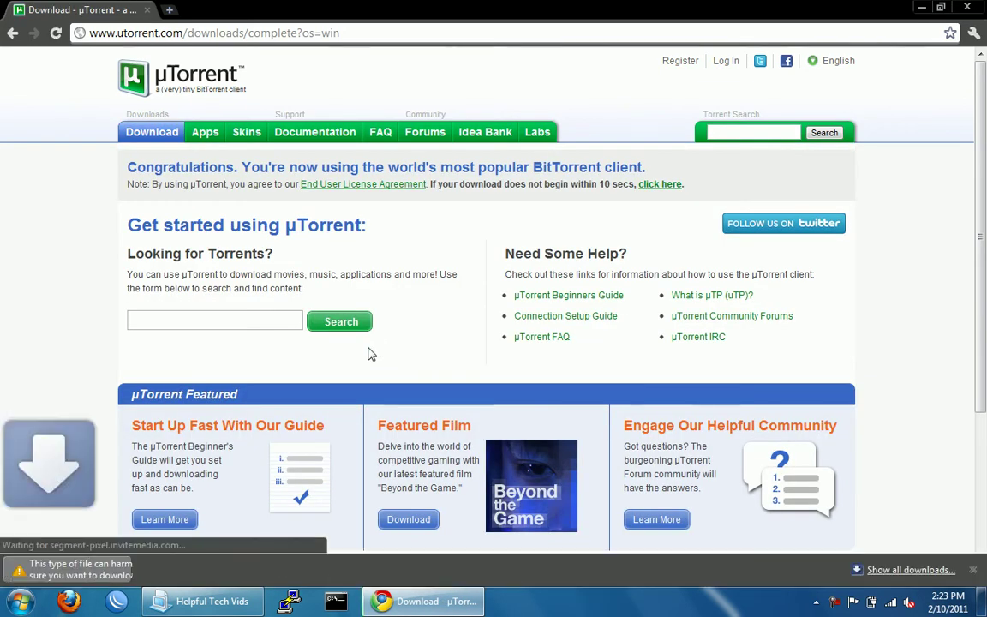
pyautogui.click(312, 569)
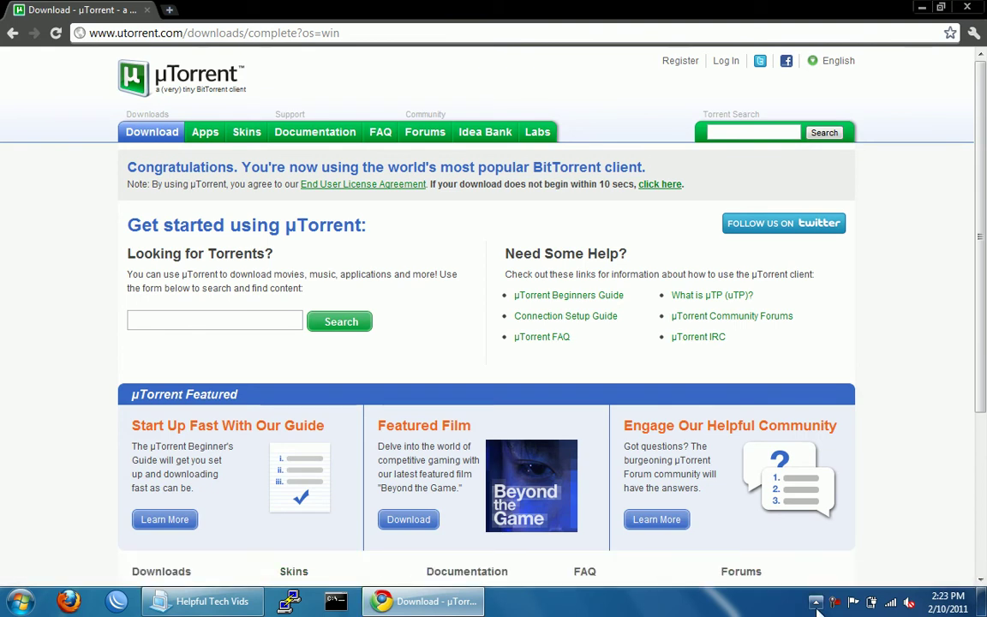
# Peek at the hidden notification-area icons, then bring up the Start menu
pyautogui.click(815, 602)
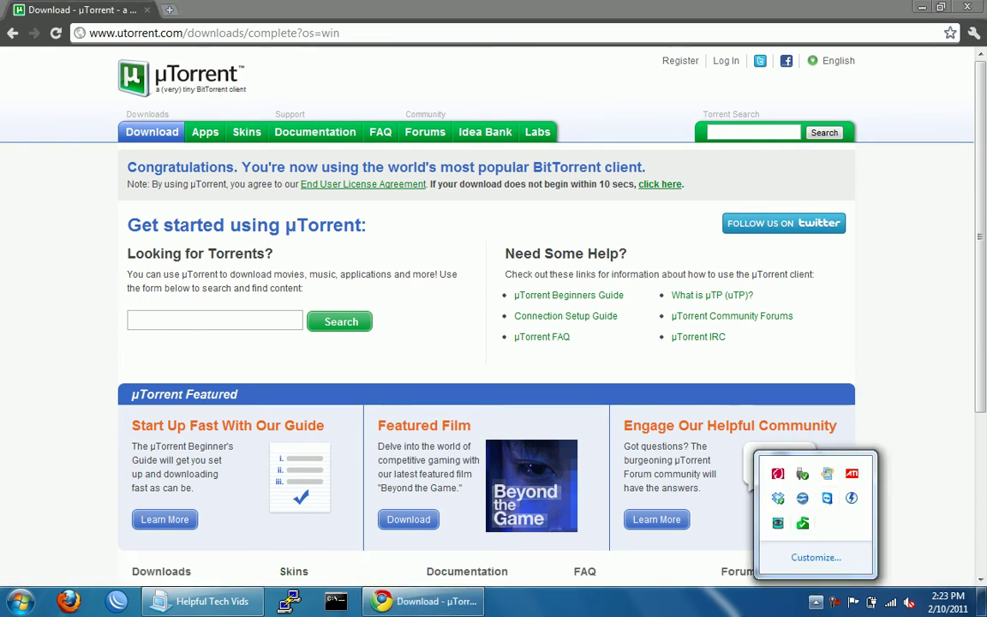
pyautogui.click(802, 497)
pyautogui.click(19, 600)
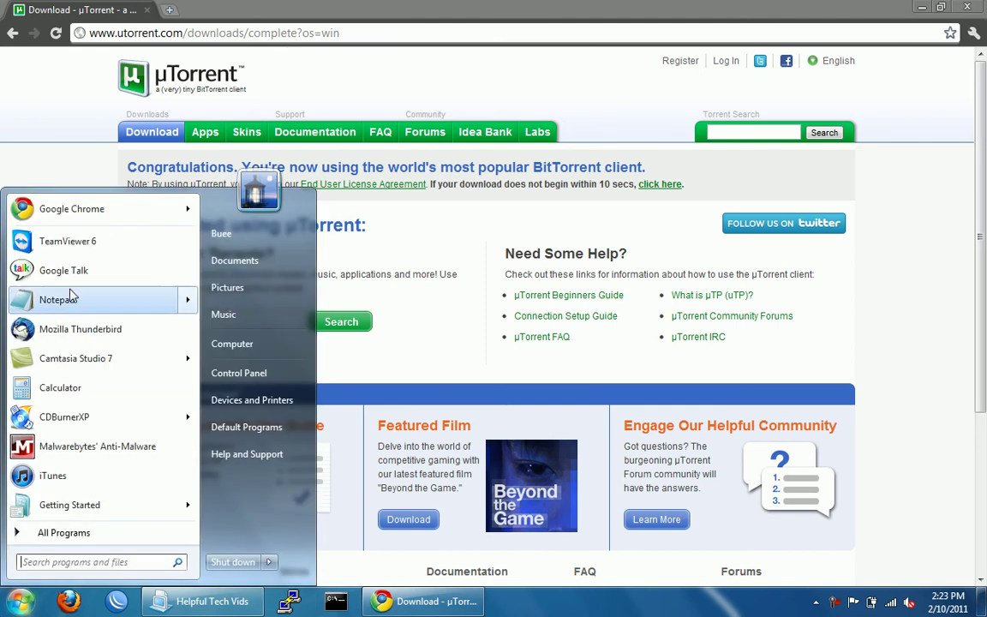
# Search the Start menu for 'utorrent' and select the µTorrent program result
pyautogui.click(99, 563)
pyautogui.write('utorrent')
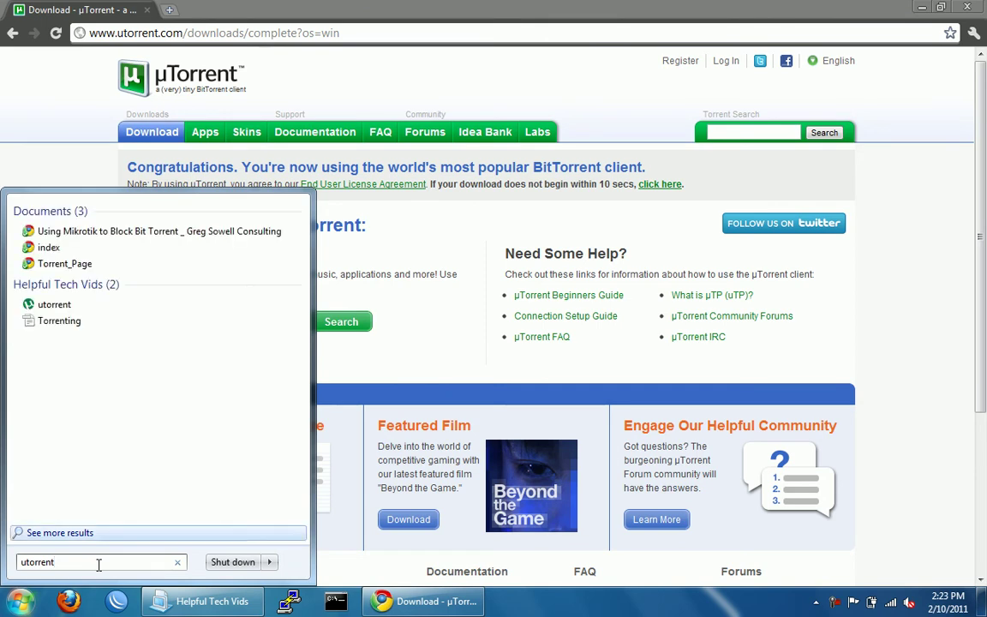
pyautogui.press('Down')
pyautogui.press('Down')
pyautogui.press('Down')
pyautogui.press('Down')
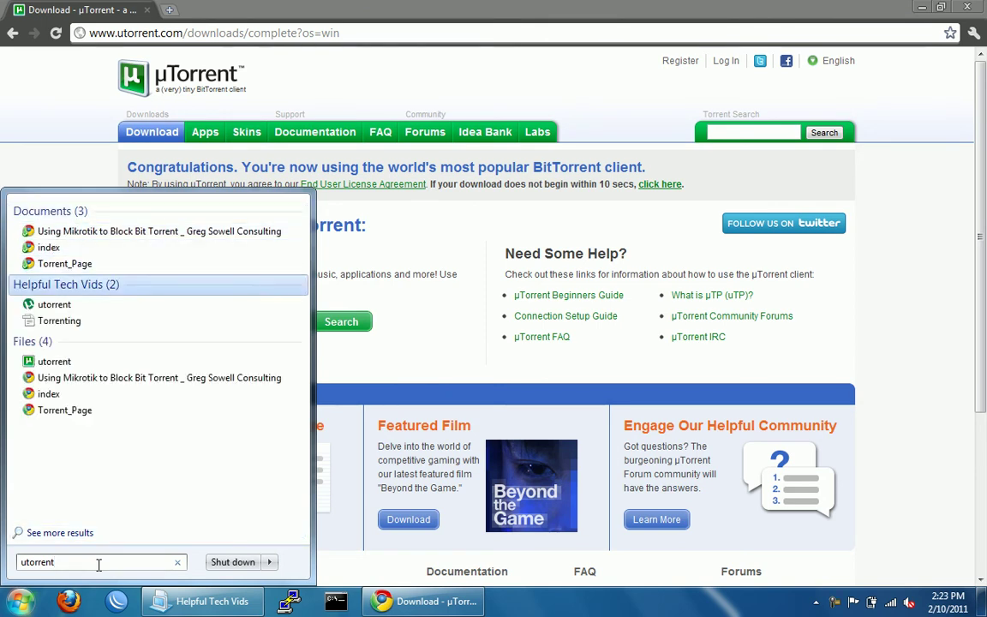
pyautogui.press('Down')
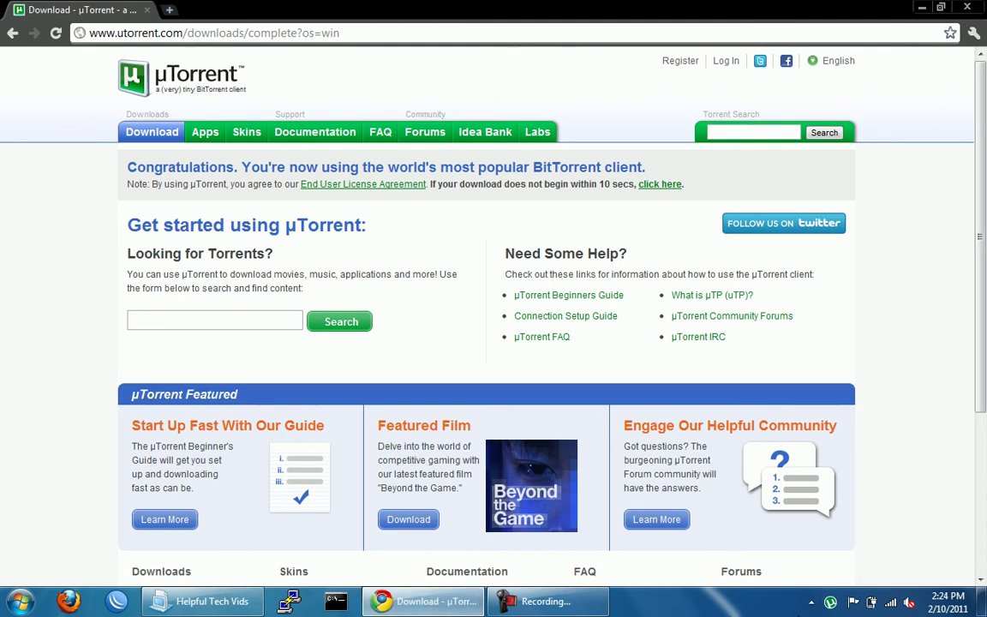
# Open µTorrent's main window and Preferences, browsing the UI Settings and Directories pages
pyautogui.doubleClick(838, 604)
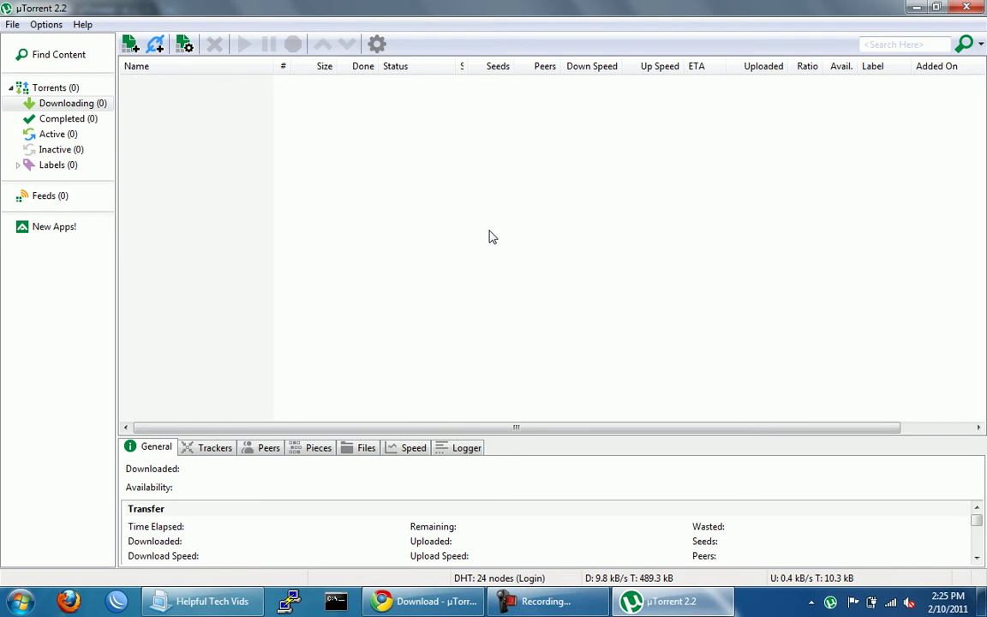
pyautogui.click(381, 47)
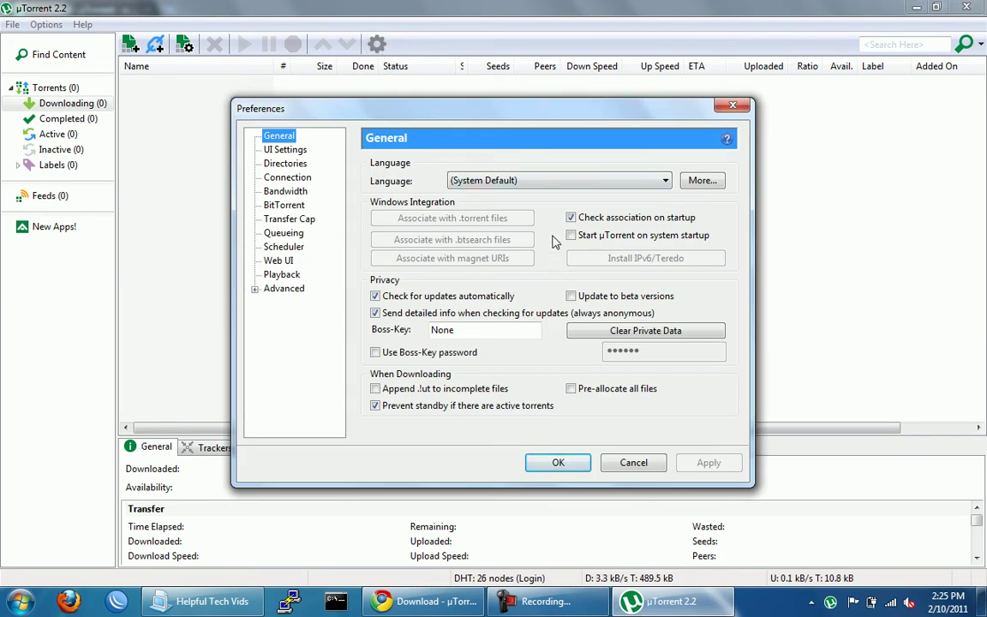
pyautogui.click(291, 151)
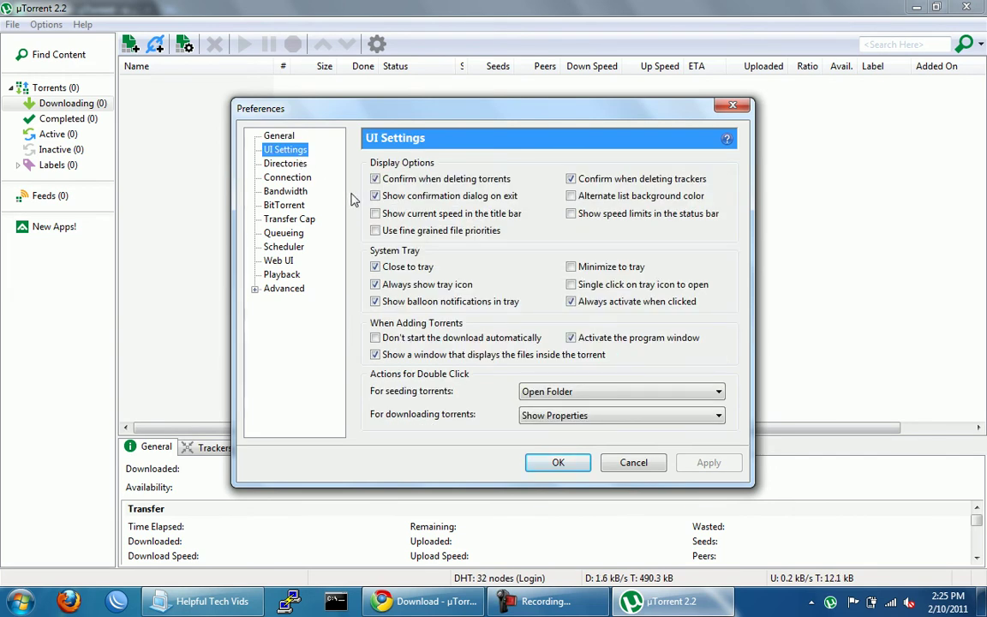
pyautogui.click(286, 163)
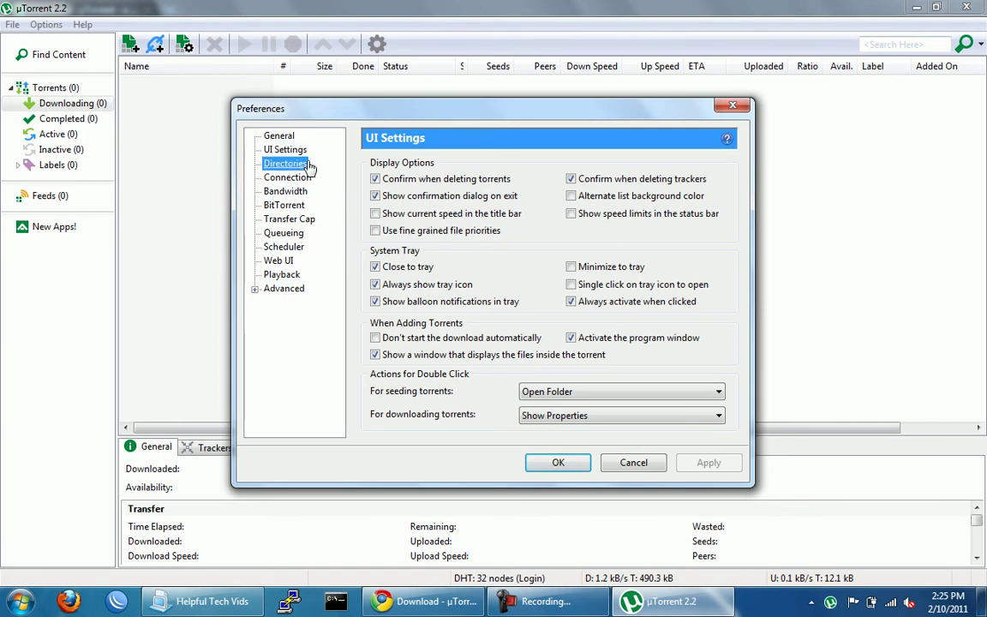
# Change the incoming-connections listening port from 25264 to 10000 and apply it
pyautogui.click(291, 179)
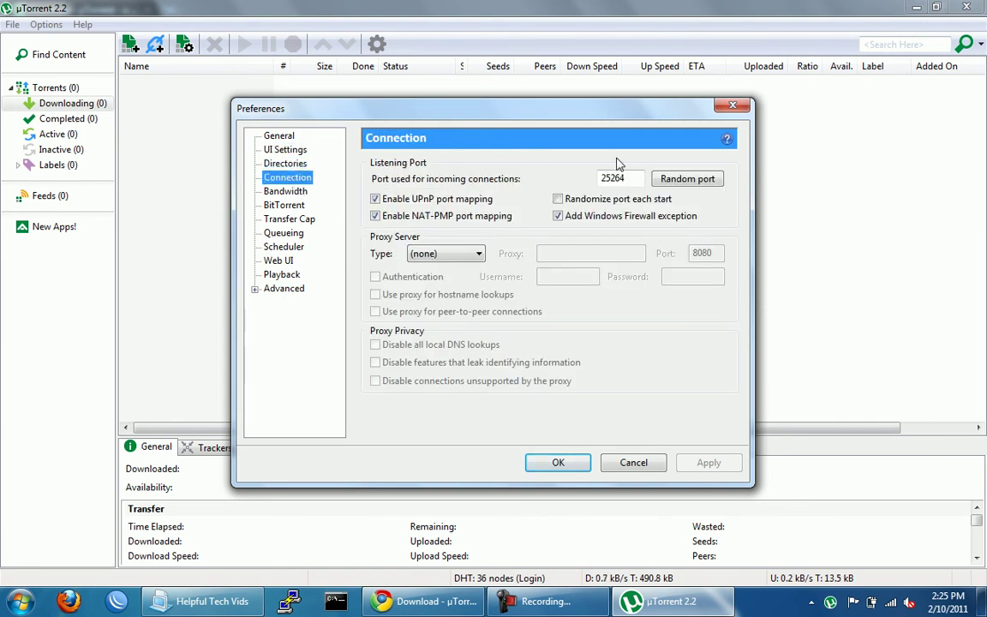
pyautogui.moveTo(625, 177); pyautogui.dragTo(600, 180)
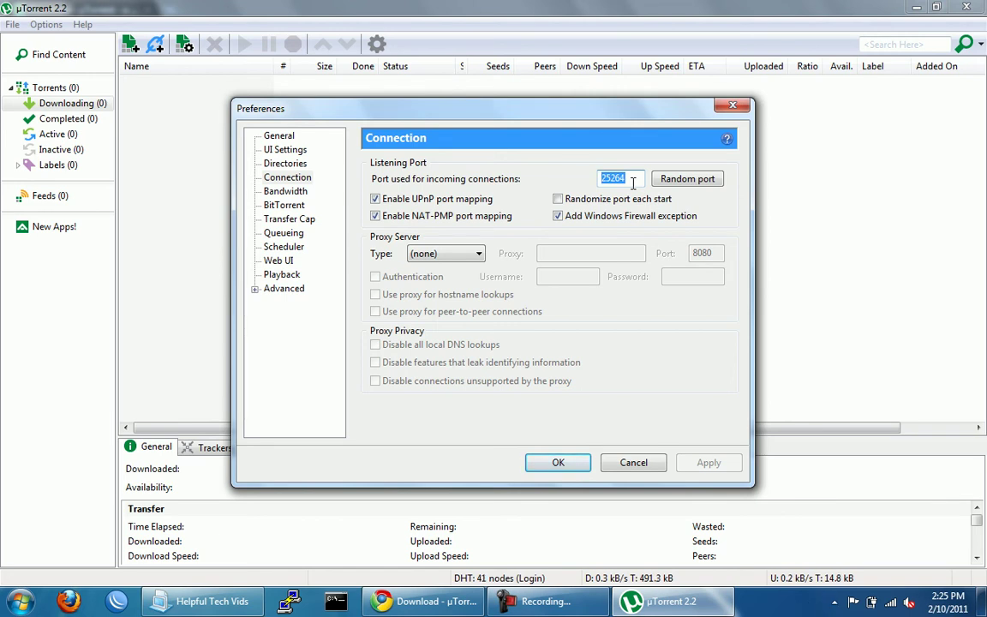
pyautogui.click(635, 179)
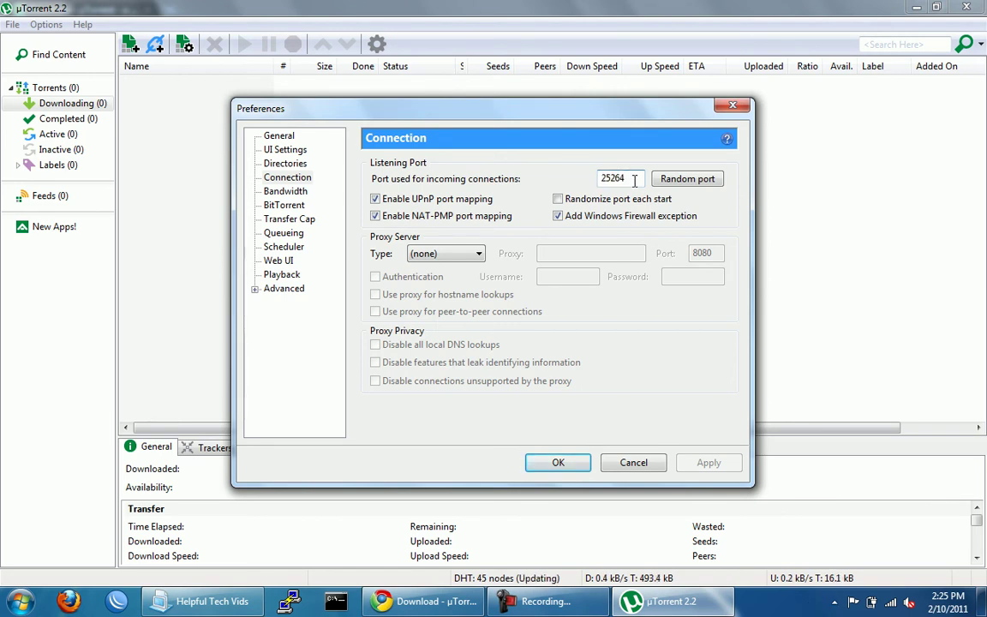
pyautogui.doubleClick(635, 179)
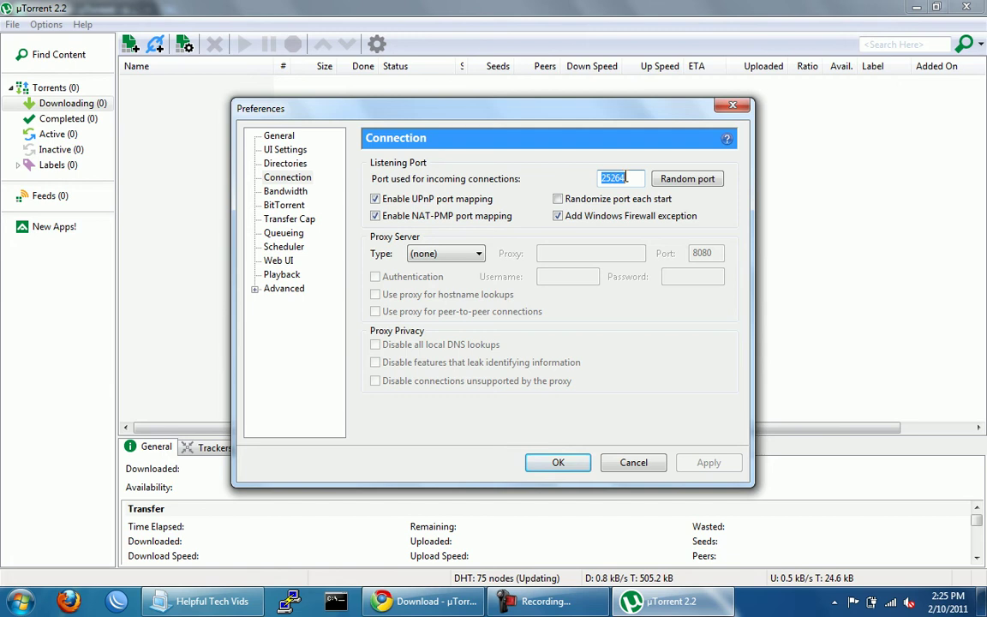
pyautogui.write('10000')
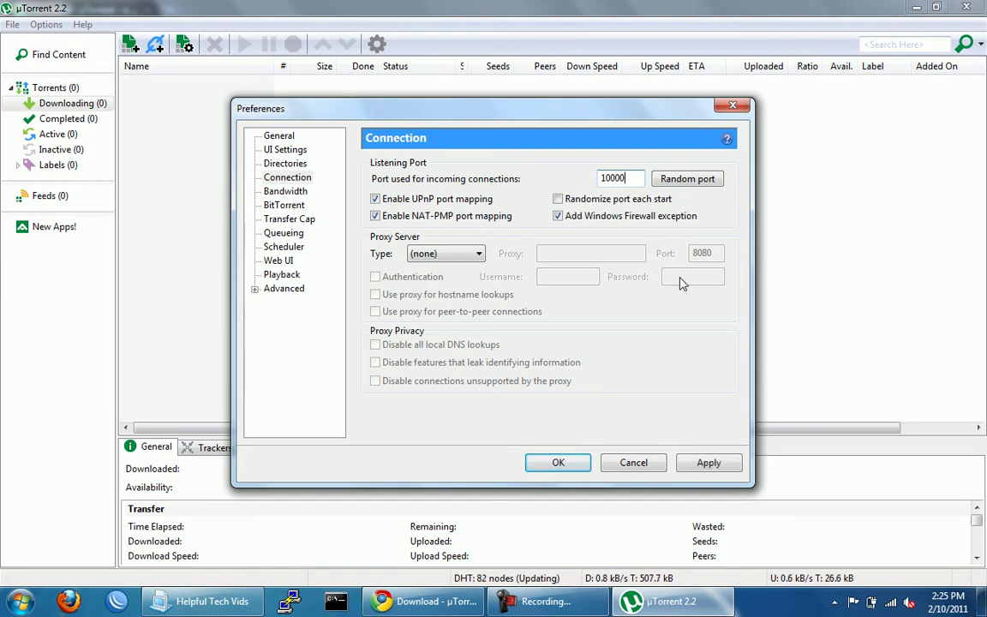
pyautogui.click(706, 463)
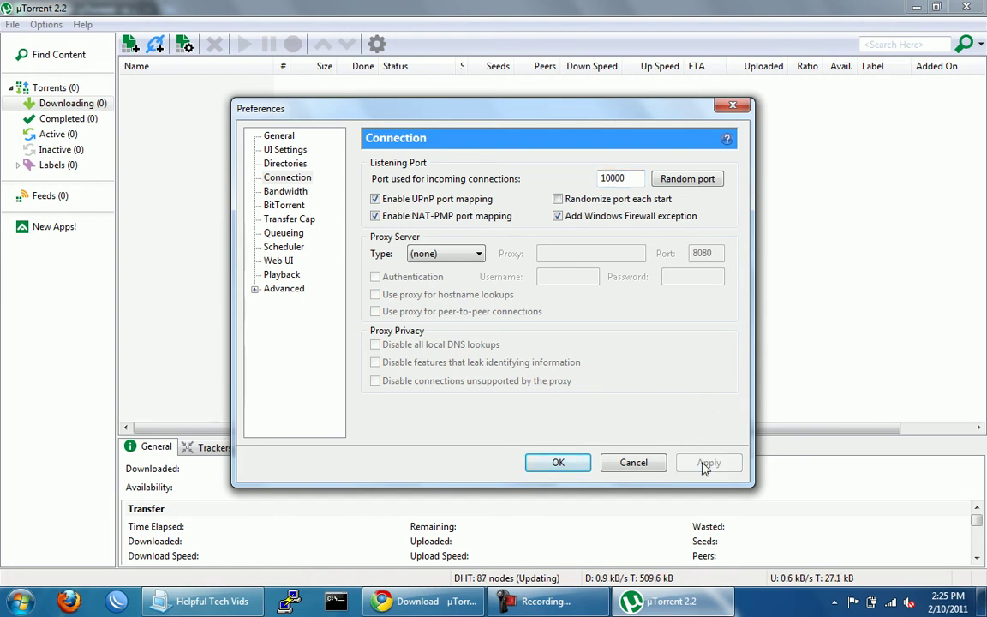
# Set the Bandwidth maximum upload rate to 40 kB/s
pyautogui.click(273, 190)
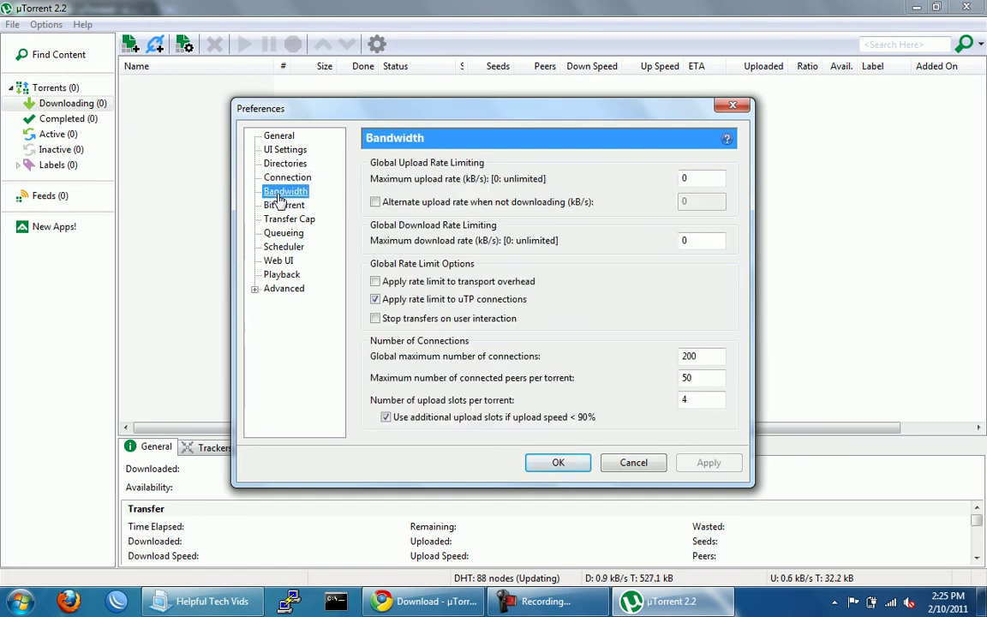
pyautogui.doubleClick(697, 177)
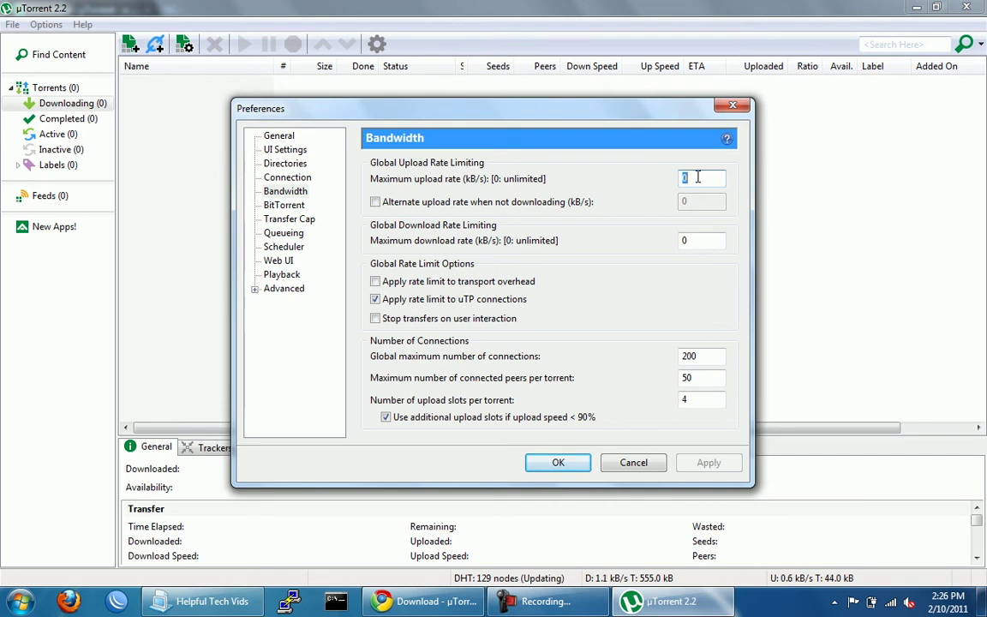
pyautogui.write('40')
pyautogui.press('Tab')
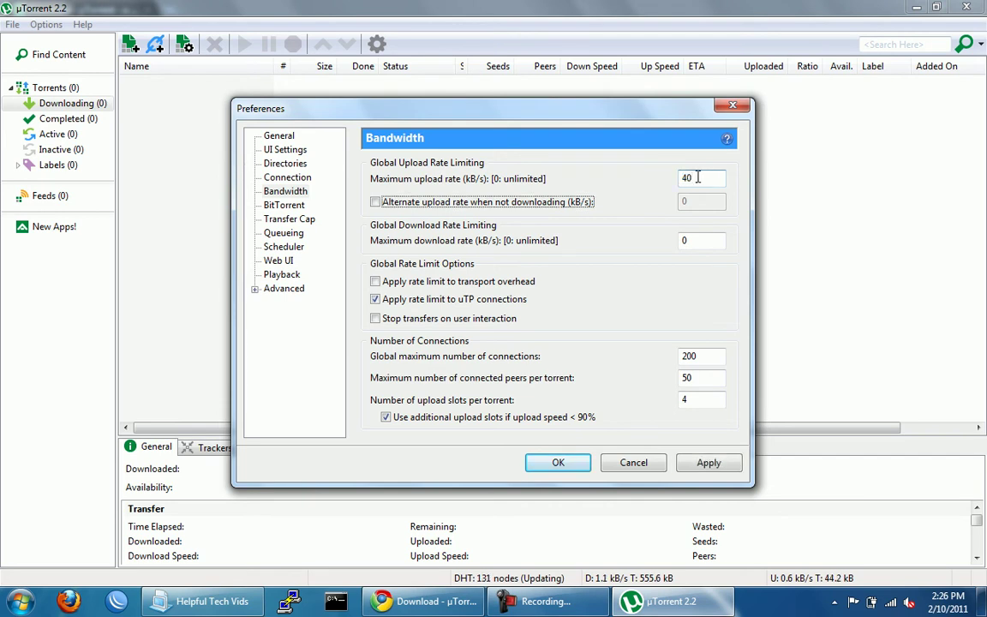
# Enable the alternate upload rate at 0 and set the maximum download rate to 0 (unlimited)
pyautogui.click(531, 203)
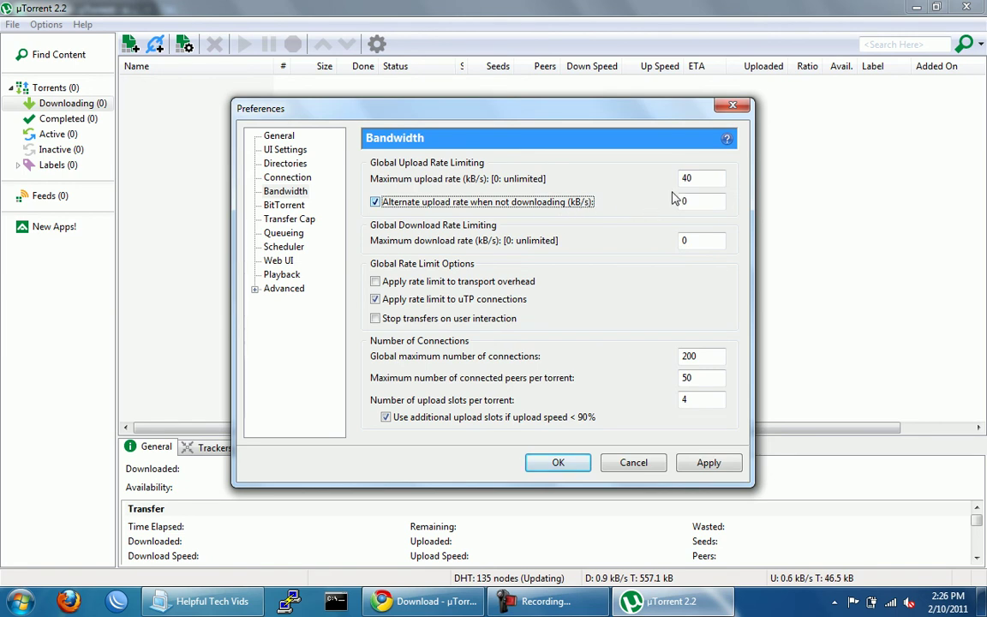
pyautogui.click(697, 201)
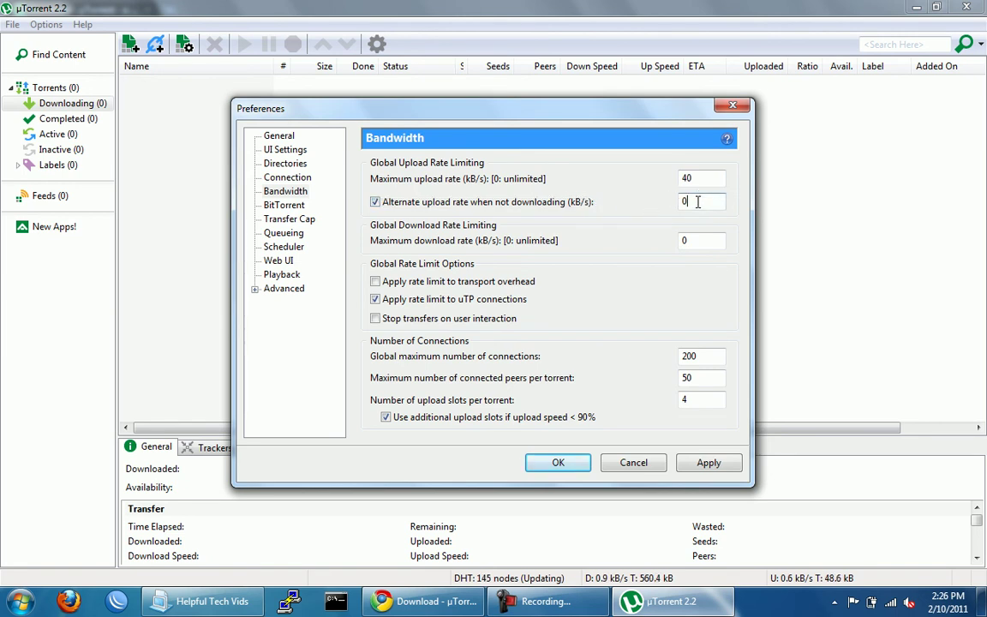
pyautogui.doubleClick(698, 201)
pyautogui.doubleClick(695, 201)
pyautogui.click(695, 203)
pyautogui.click(703, 243)
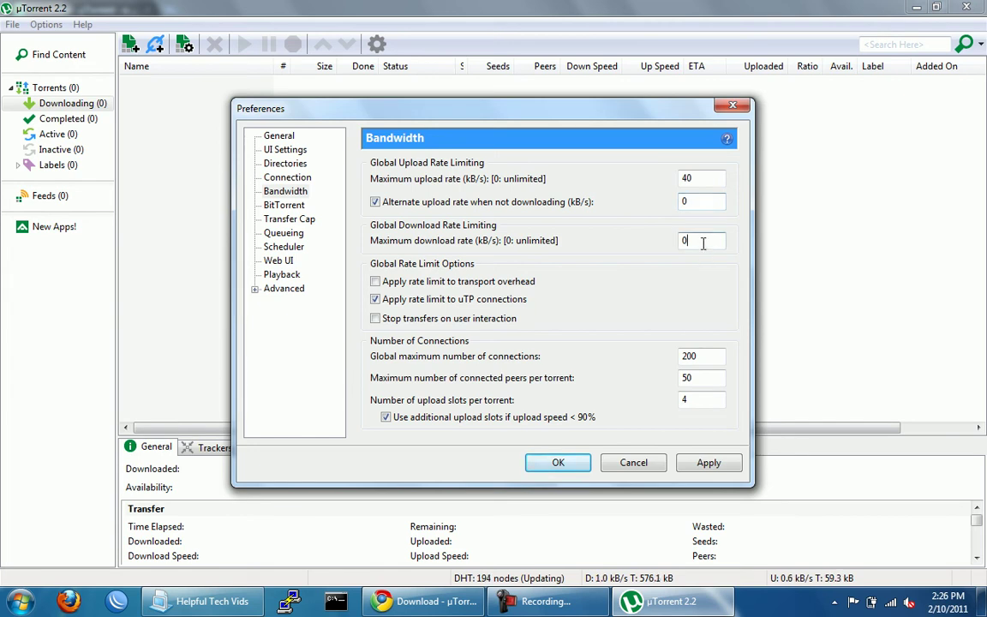
pyautogui.doubleClick(702, 242)
pyautogui.write('0')
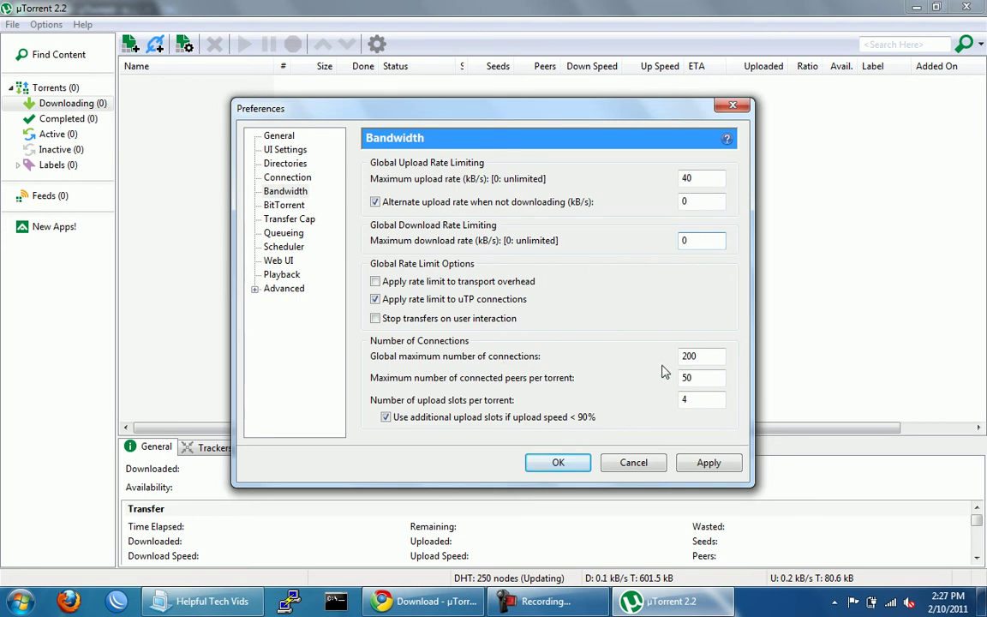
# Re-enter 200 as the global maximum number of connections
pyautogui.doubleClick(706, 357)
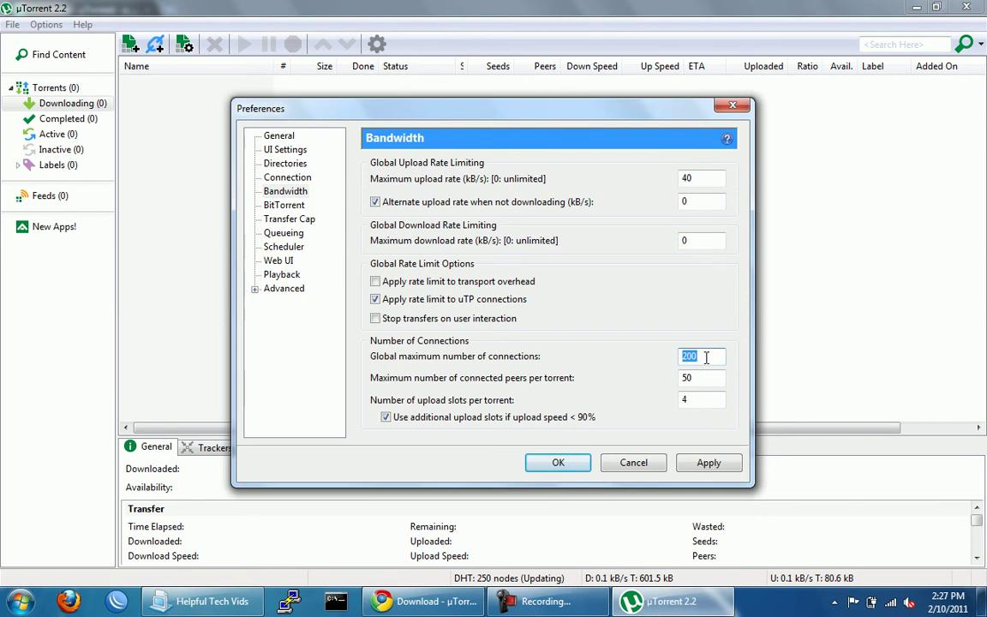
pyautogui.click(706, 357)
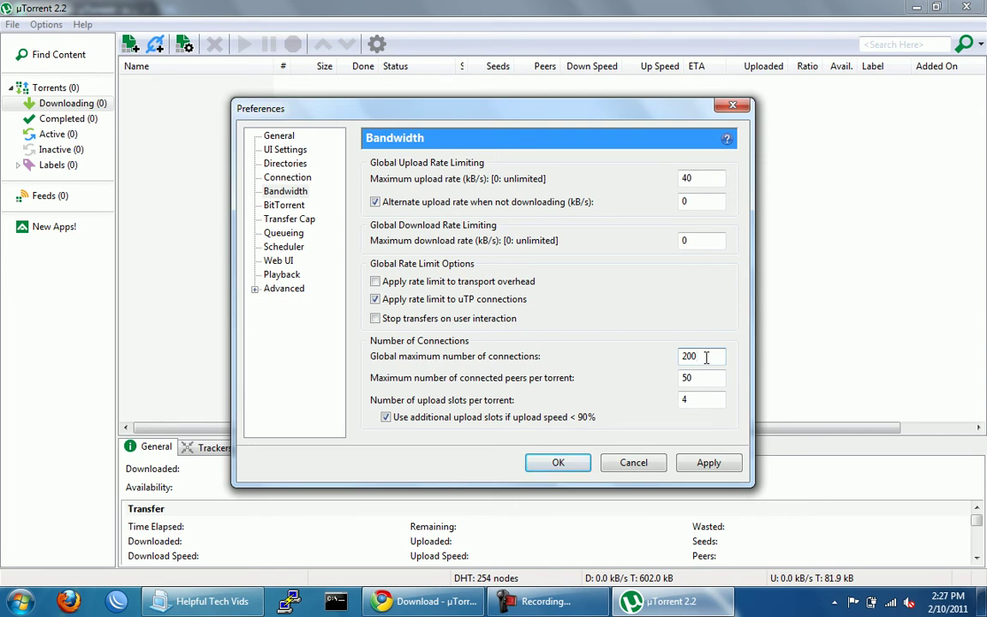
pyautogui.press('BackSpace')
pyautogui.press('BackSpace')
pyautogui.press('BackSpace')
pyautogui.write('200')
# Keep 50 peers per torrent and lower upload slots per torrent from 4 to 1
pyautogui.doubleClick(694, 355)
pyautogui.press('Tab')
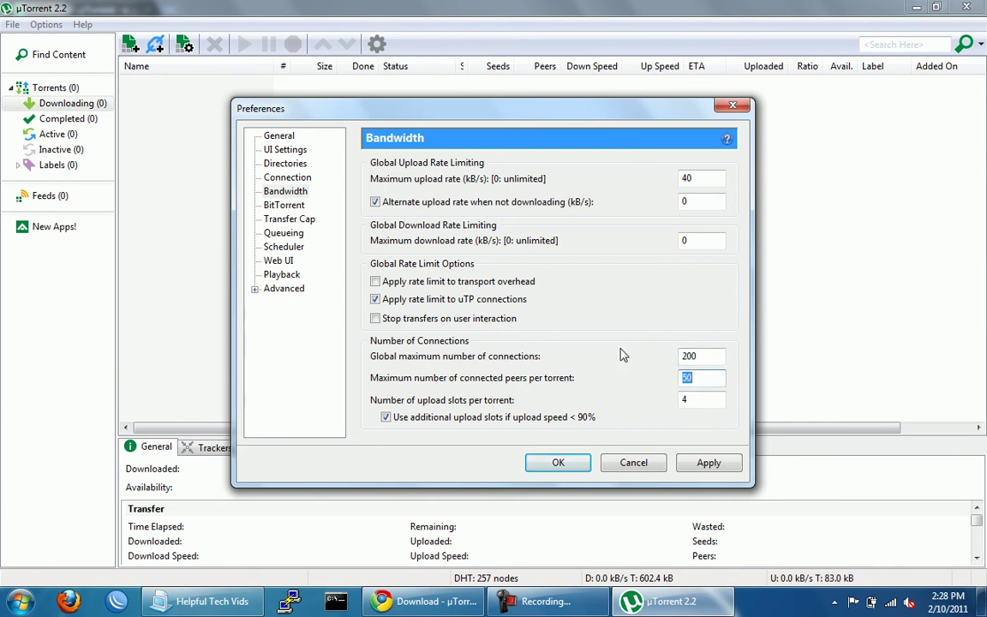
pyautogui.press('Tab')
pyautogui.write('1')
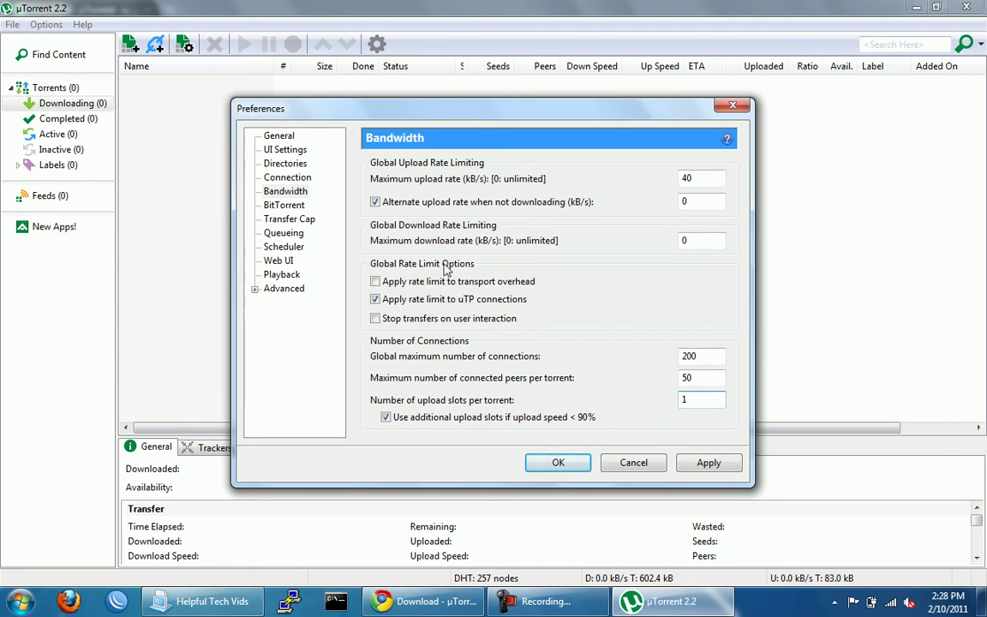
pyautogui.click(286, 205)
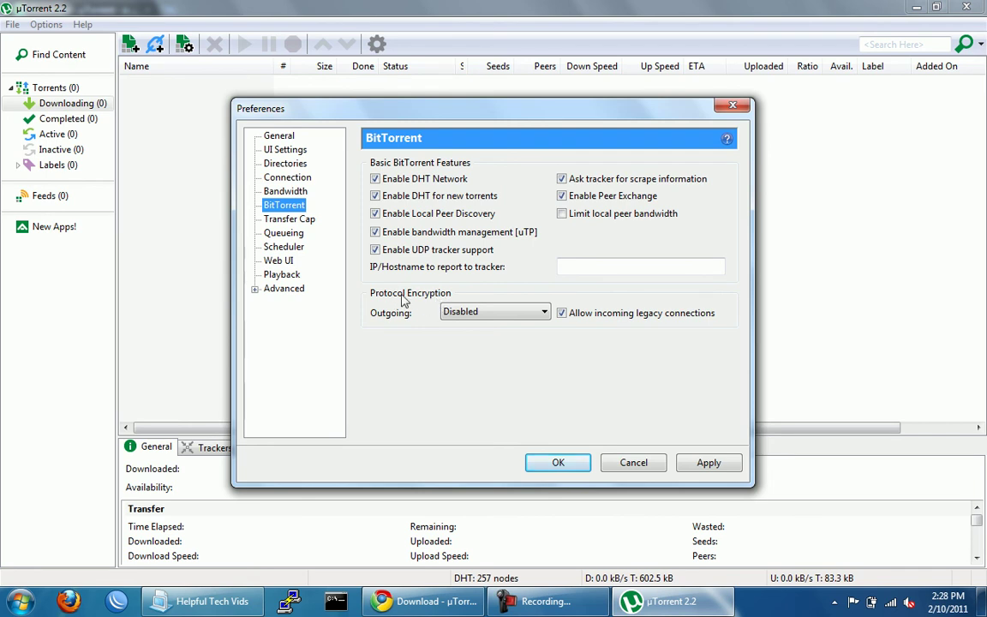
# Set outgoing protocol encryption to Forced on the BitTorrent page
pyautogui.click(474, 315)
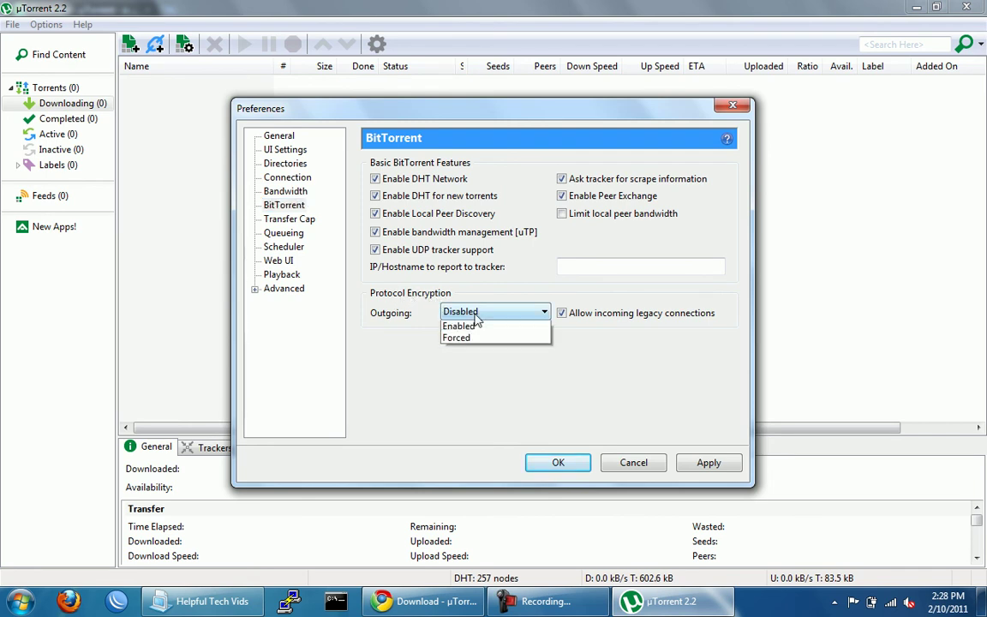
pyautogui.click(477, 351)
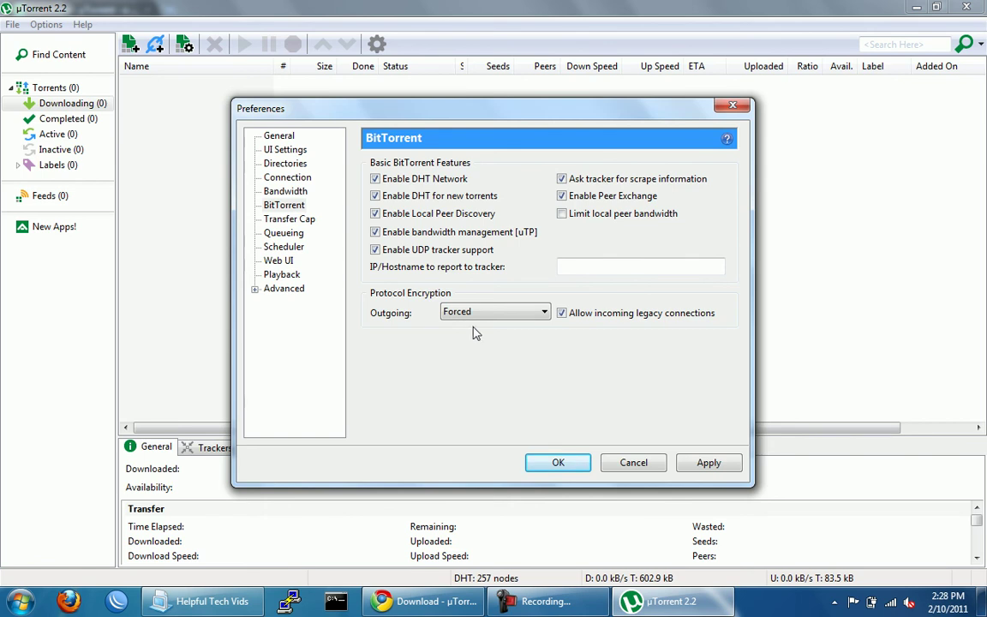
pyautogui.click(476, 312)
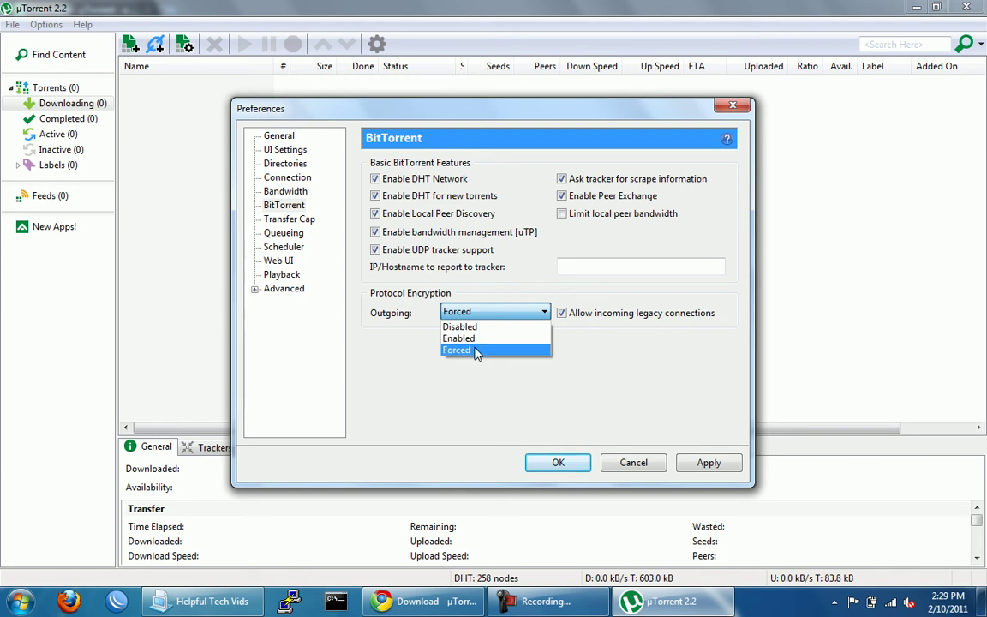
pyautogui.click(477, 354)
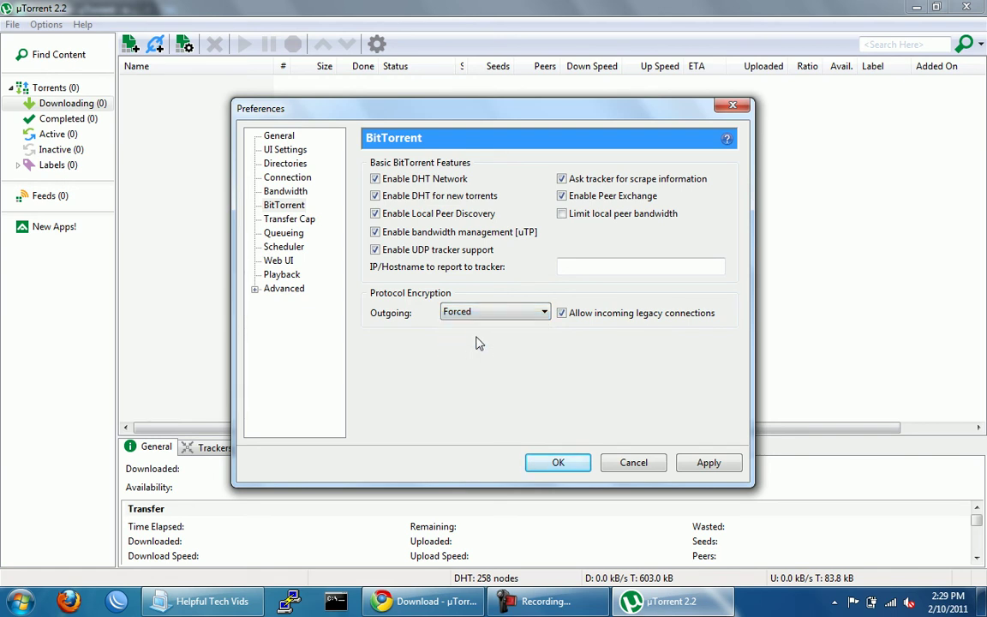
pyautogui.click(604, 267)
# Enable the transfer cap with GB units and a 31-day period, then briefly switch it off
pyautogui.click(306, 221)
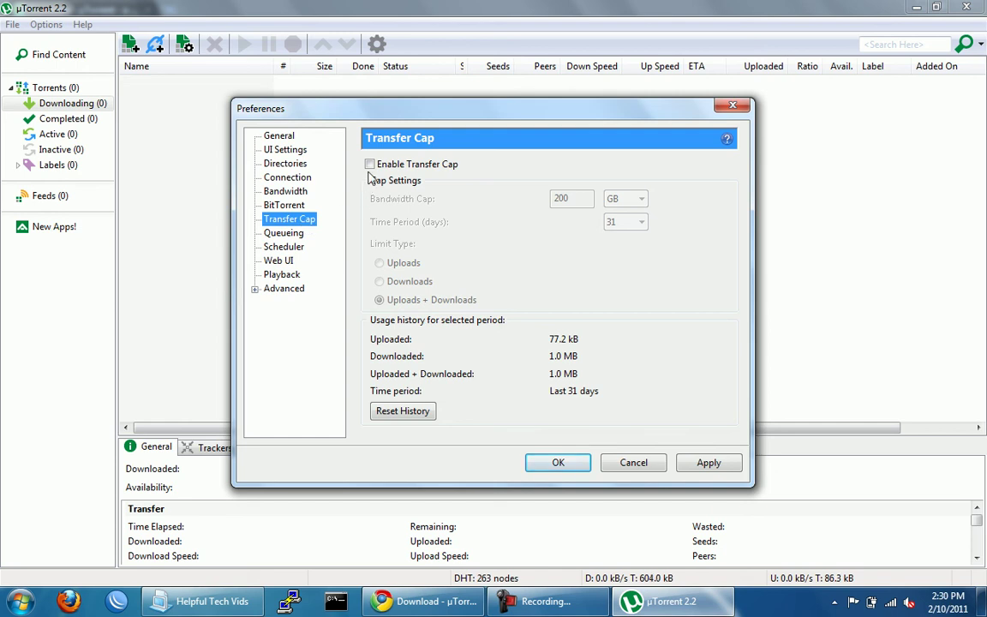
pyautogui.click(369, 164)
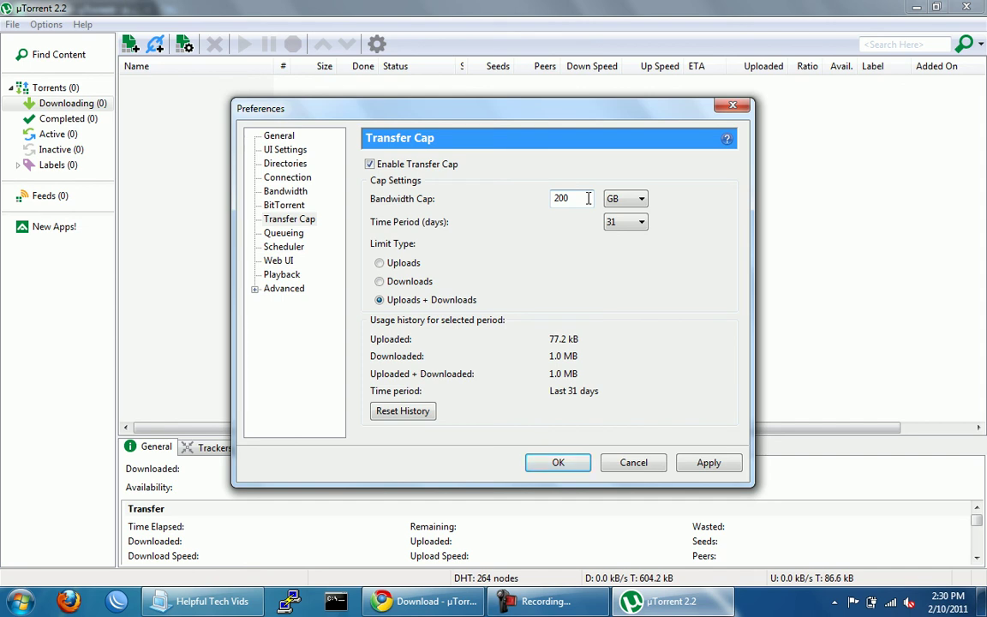
pyautogui.click(629, 199)
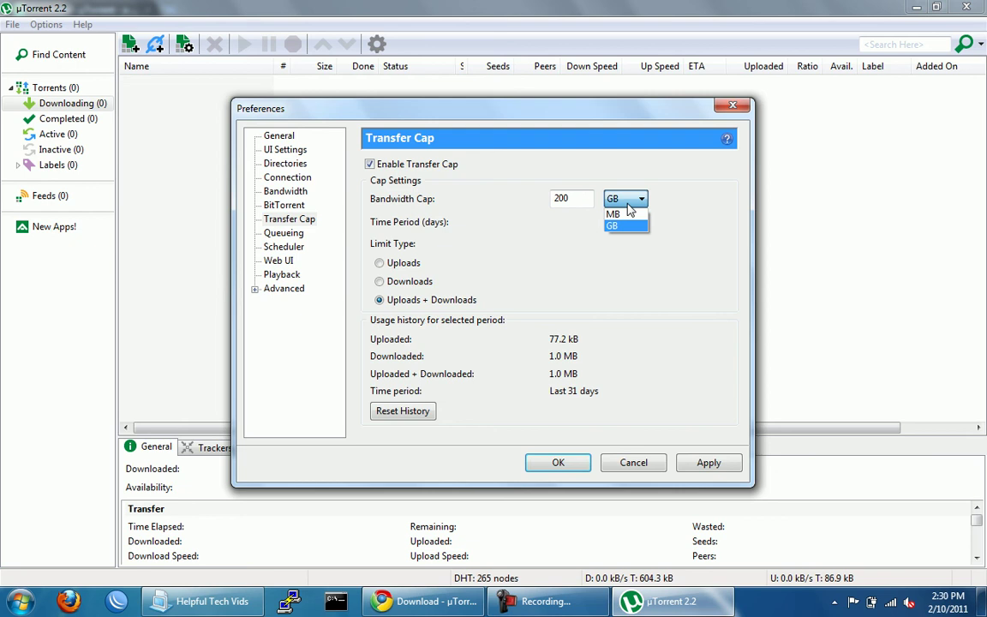
pyautogui.click(630, 204)
pyautogui.click(634, 222)
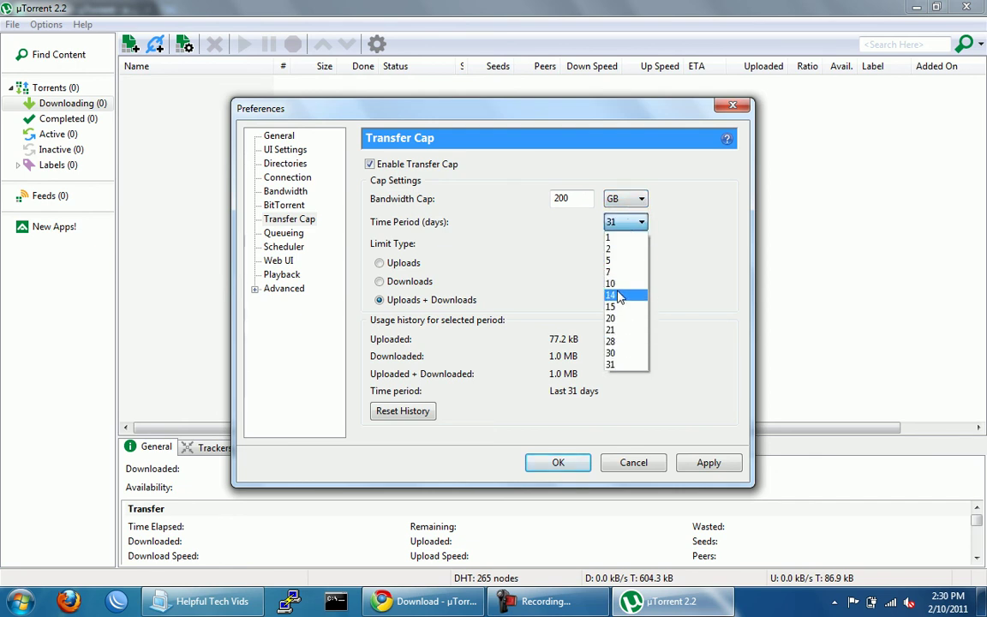
pyautogui.click(641, 382)
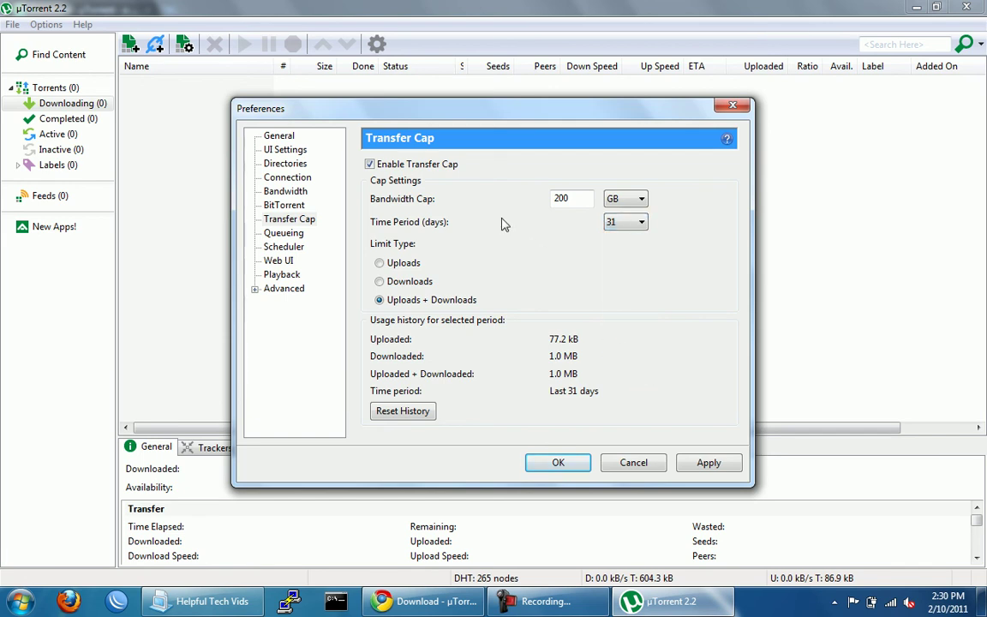
pyautogui.click(443, 166)
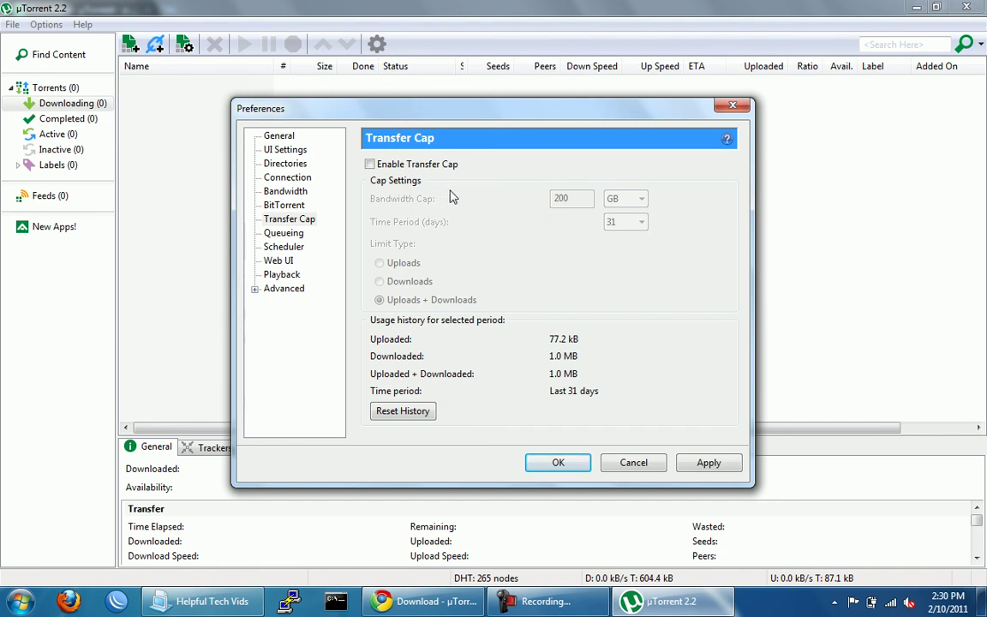
# Re-enable the transfer cap and set the bandwidth cap amount to 100 GB
pyautogui.click(301, 237)
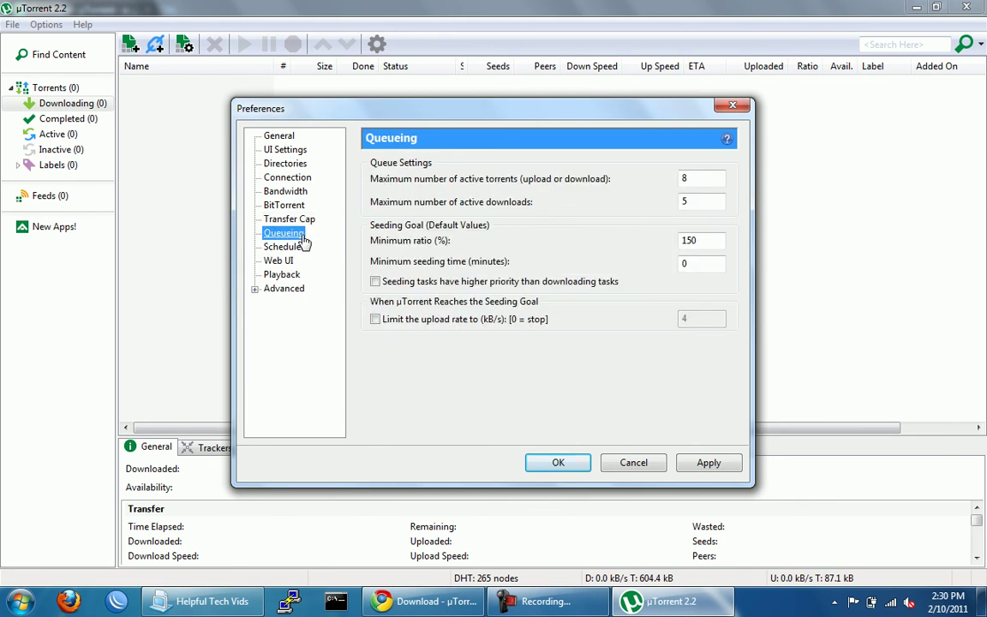
pyautogui.click(302, 220)
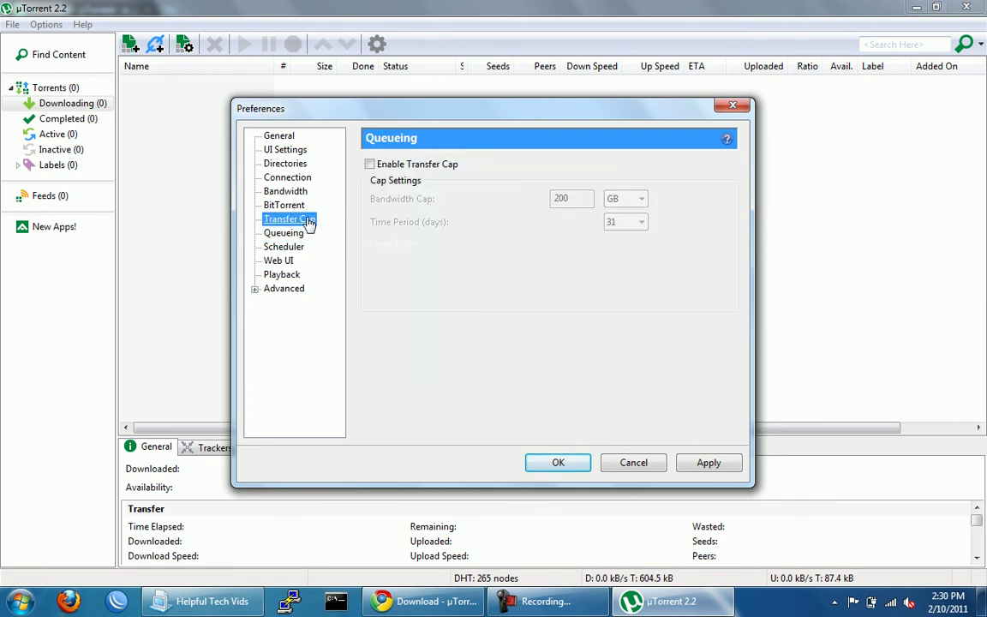
pyautogui.click(449, 162)
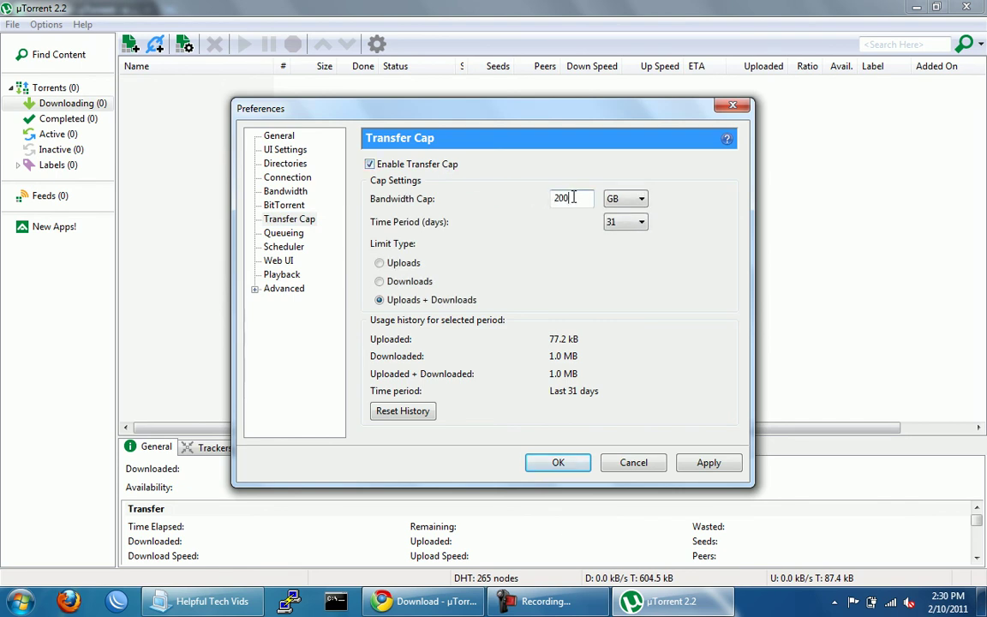
pyautogui.moveTo(569, 198); pyautogui.dragTo(536, 198)
pyautogui.write('200')
pyautogui.write('100')
# On the Queueing page, set both maximum active torrents and maximum active downloads to 2
pyautogui.click(288, 234)
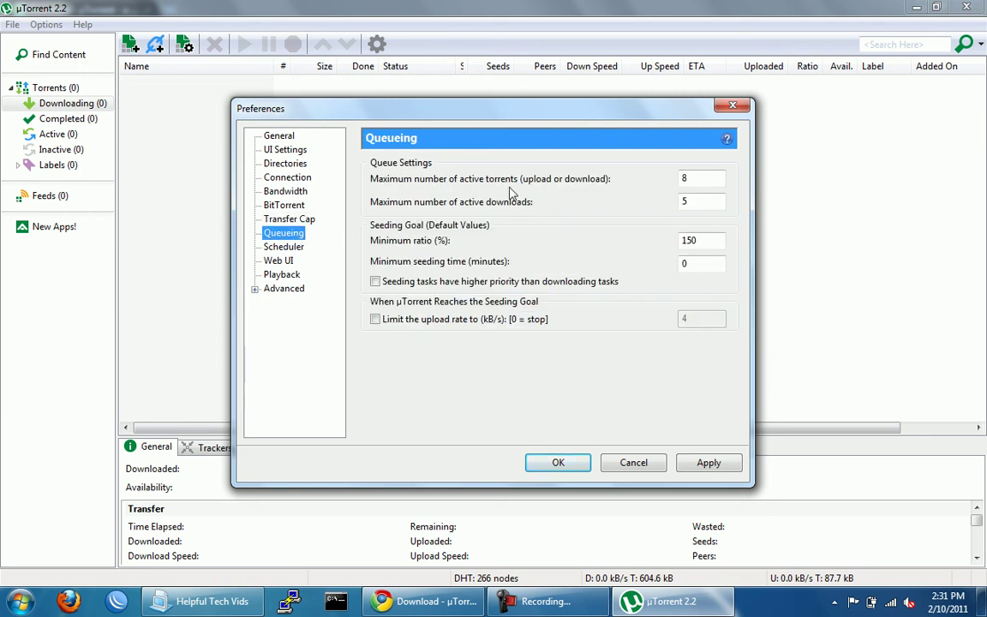
pyautogui.click(705, 179)
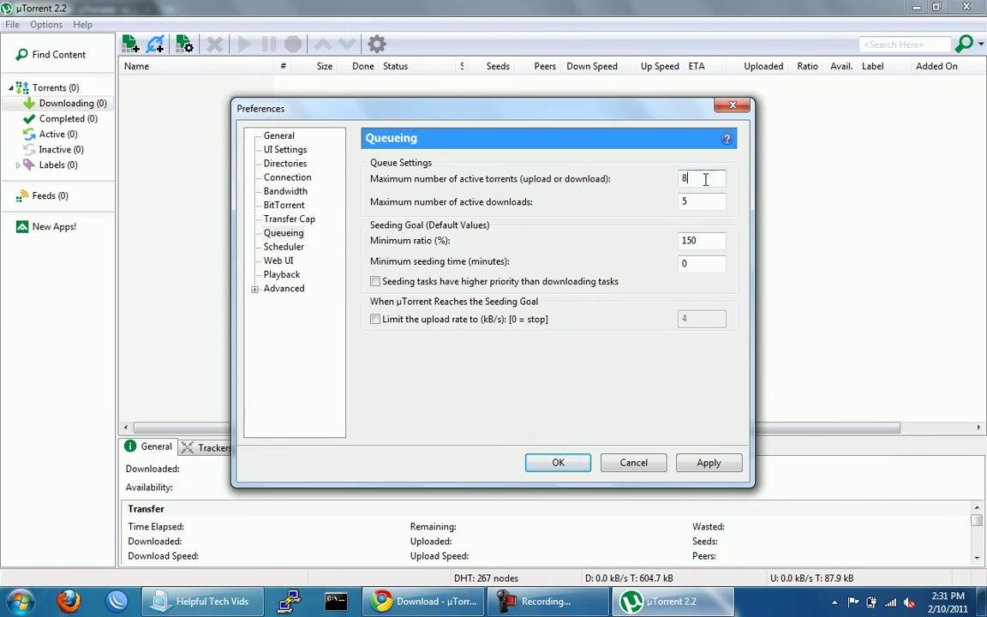
pyautogui.doubleClick(705, 179)
pyautogui.write('2')
pyautogui.click(700, 201)
pyautogui.doubleClick(700, 201)
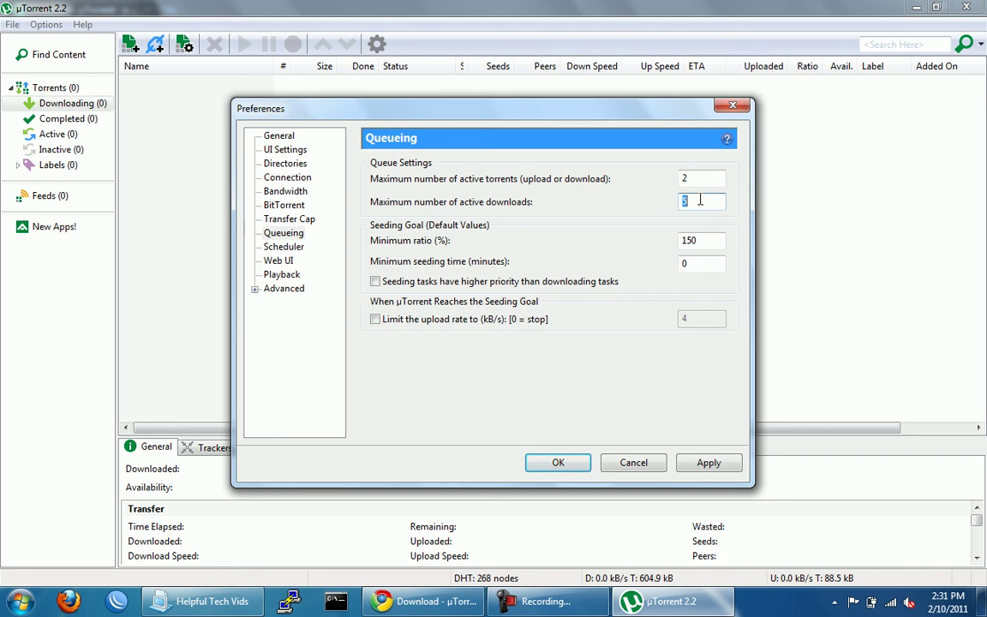
pyautogui.write('2')
# Set the minimum seeding ratio to 50% and the minimum seeding time to 0
pyautogui.doubleClick(707, 242)
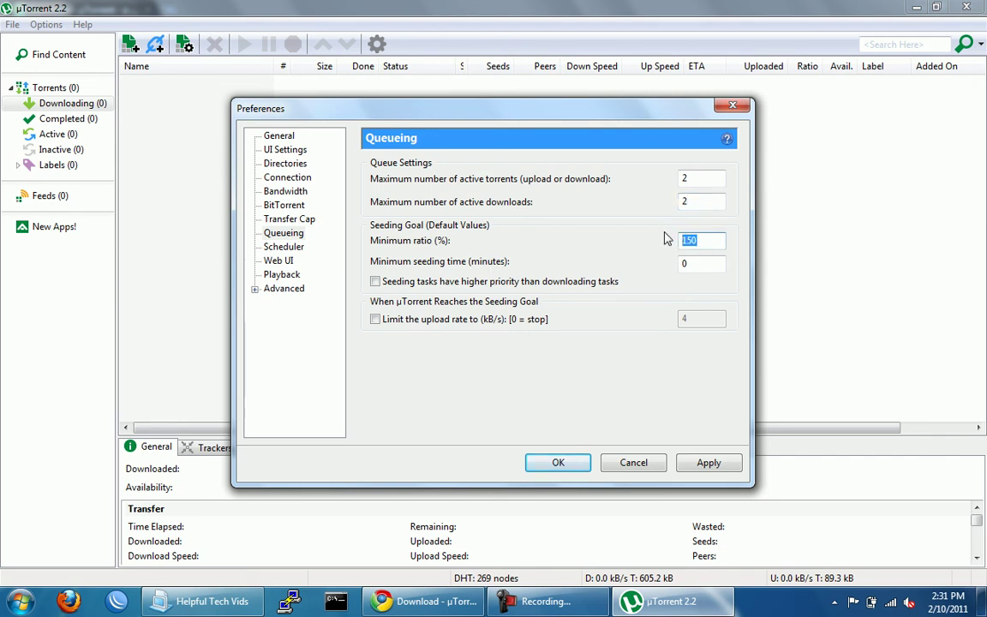
pyautogui.click(722, 242)
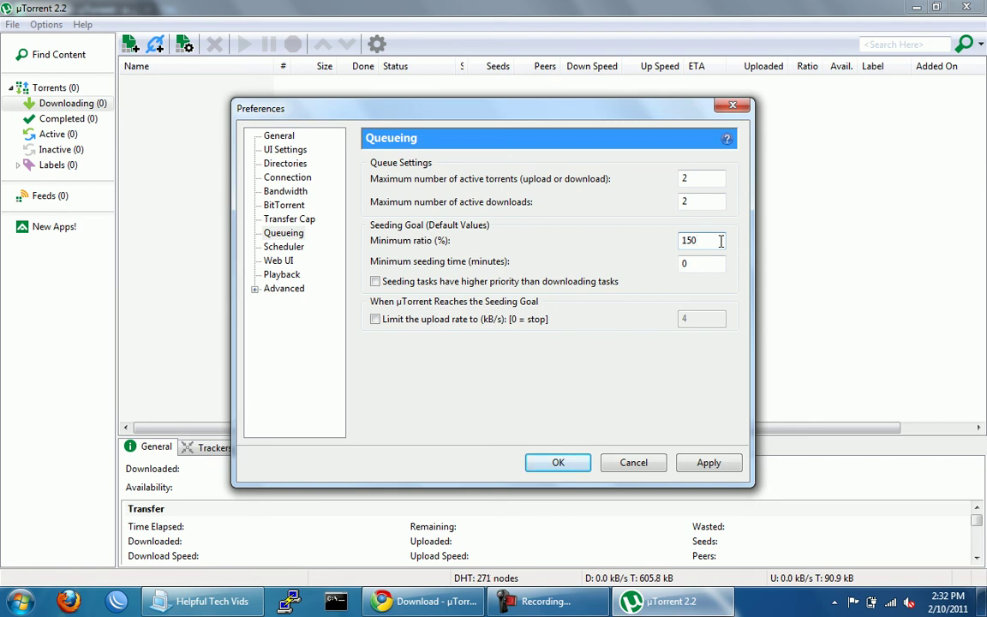
pyautogui.press('BackSpace')
pyautogui.press('BackSpace')
pyautogui.press('BackSpace')
pyautogui.write('50')
pyautogui.click(709, 263)
pyautogui.doubleClick(709, 263)
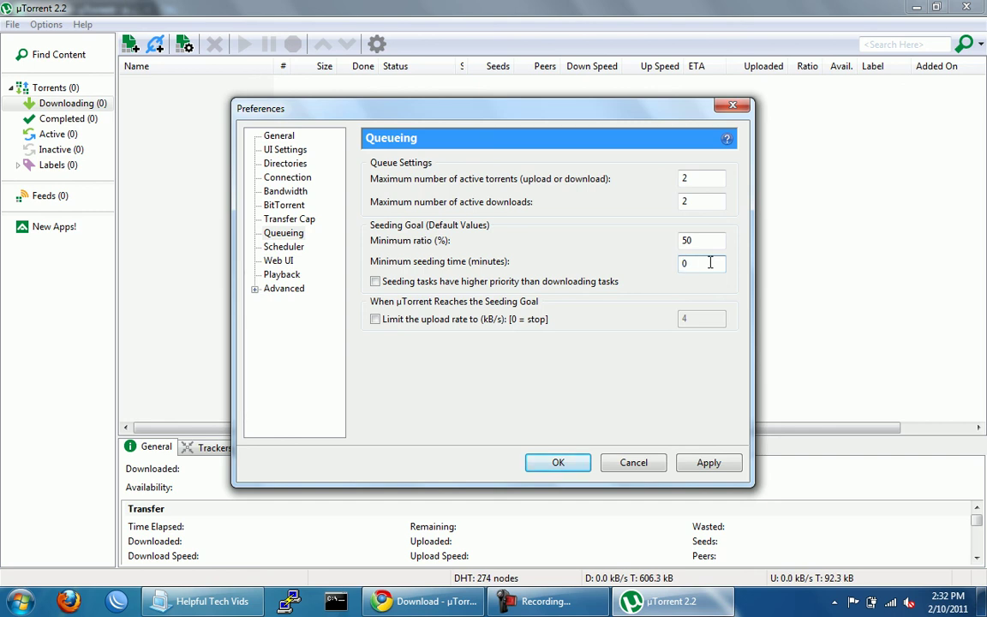
pyautogui.write('0')
# Enable 'Limit the upload rate to' after the seeding goal, with 4 kB/s
pyautogui.click(486, 322)
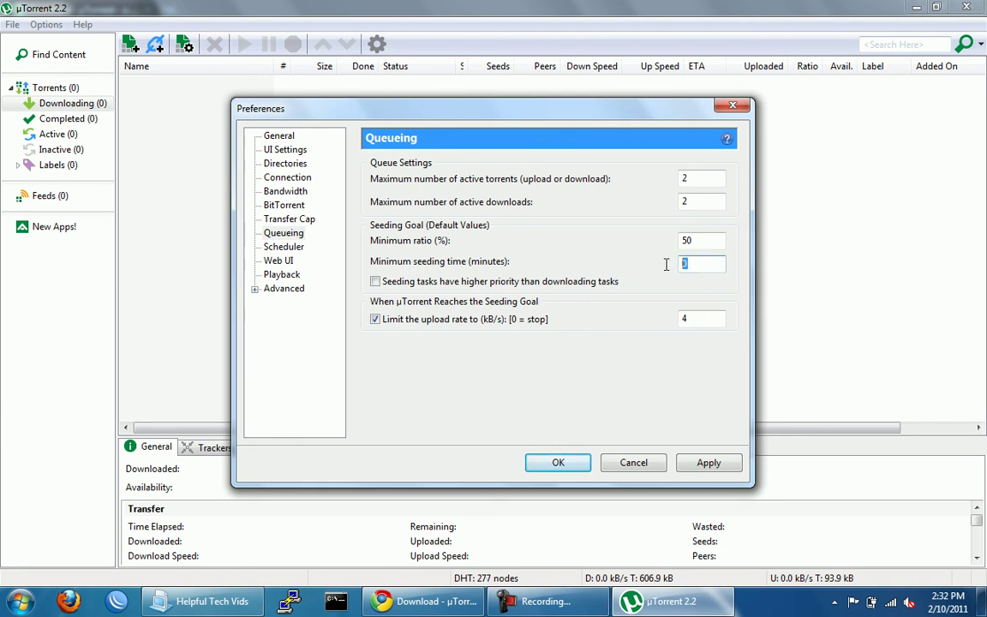
pyautogui.doubleClick(701, 319)
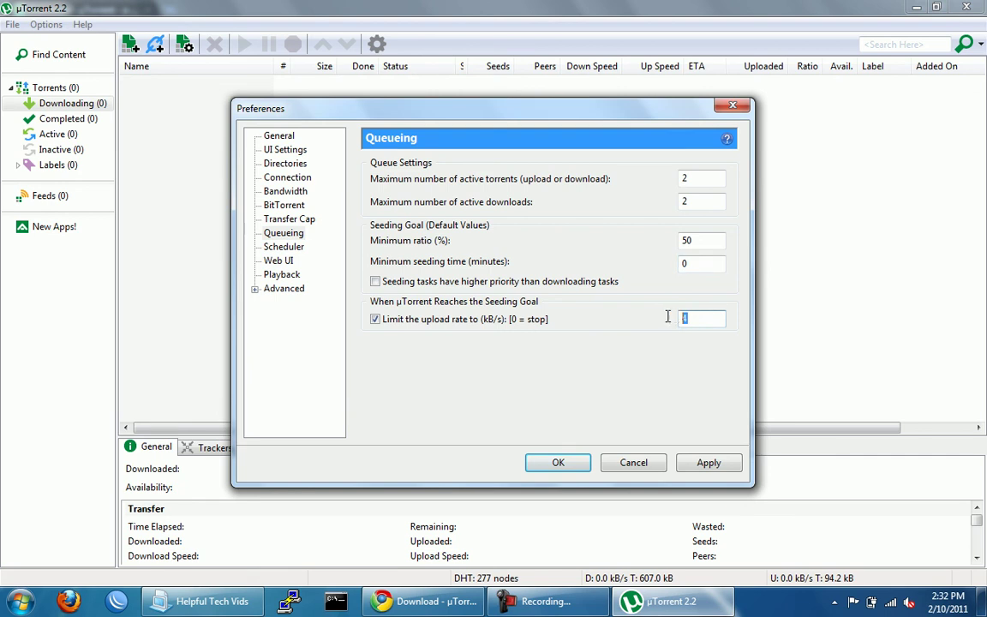
pyautogui.click(715, 319)
# Enable the Scheduler and mark Monday from 8:00 onward as limited speed
pyautogui.click(284, 247)
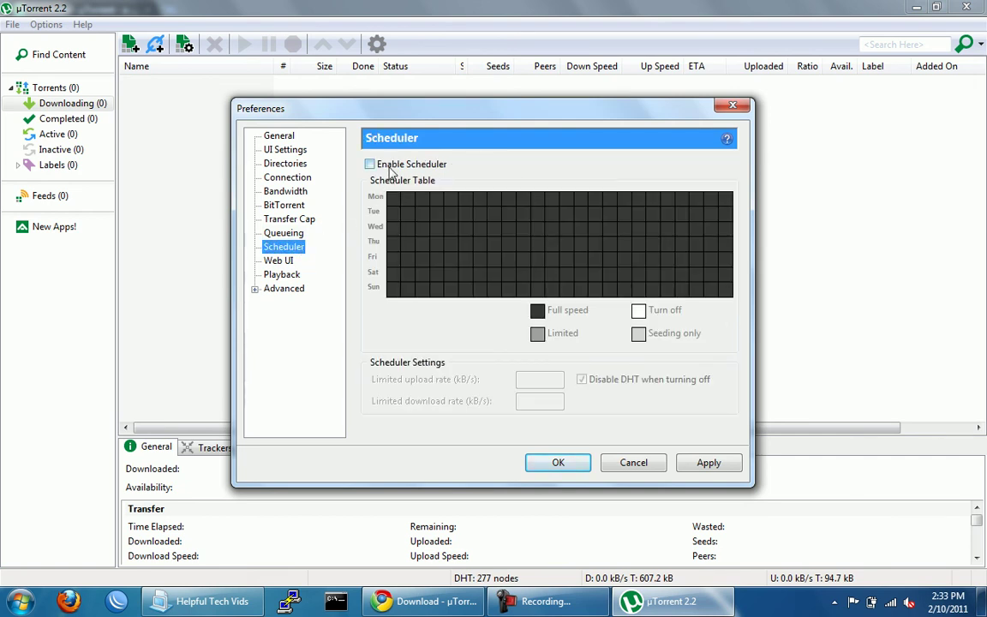
pyautogui.click(390, 165)
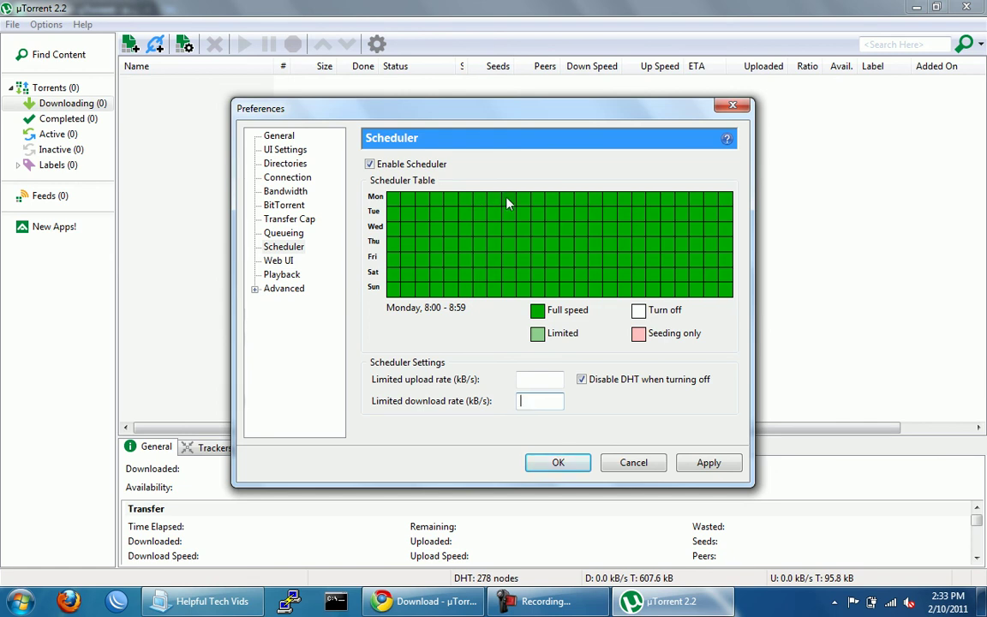
pyautogui.moveTo(507, 203); pyautogui.dragTo(728, 203)
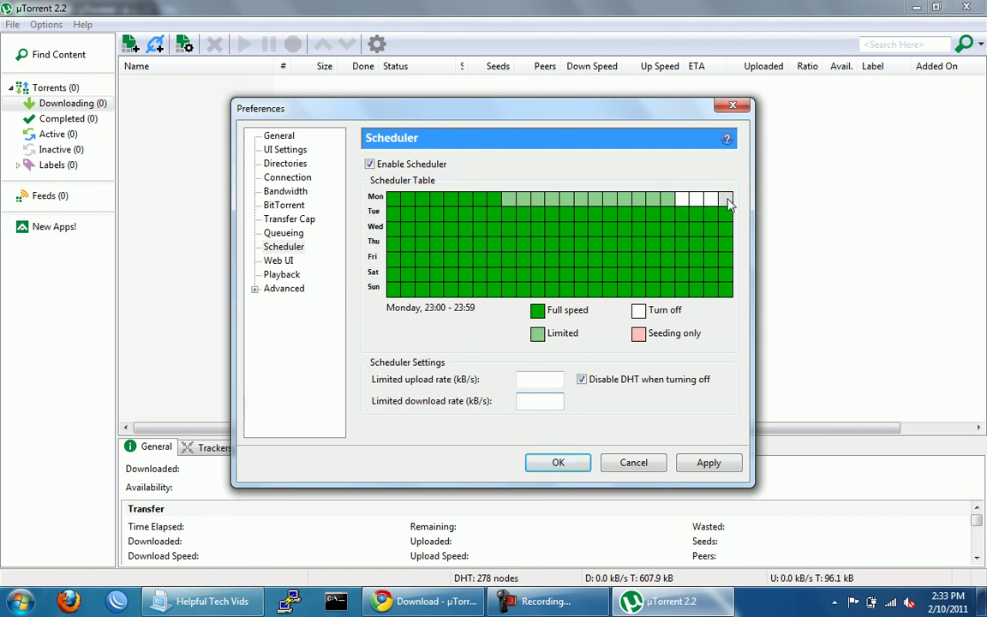
pyautogui.moveTo(689, 203); pyautogui.dragTo(725, 201)
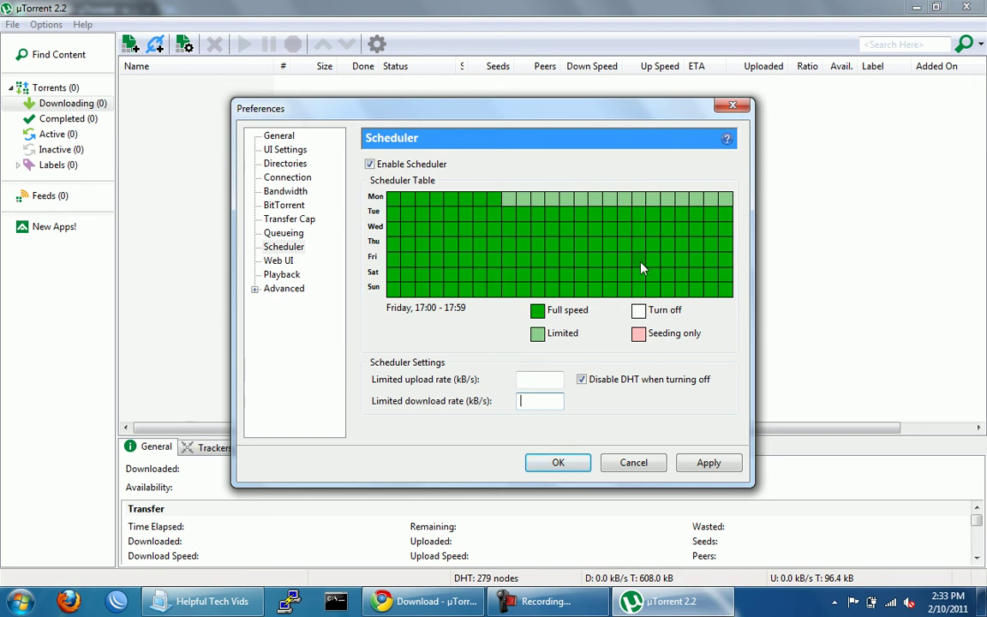
# Set limited rates to 10 kB/s upload and 200 kB/s download, and keep DHT on
pyautogui.click(536, 379)
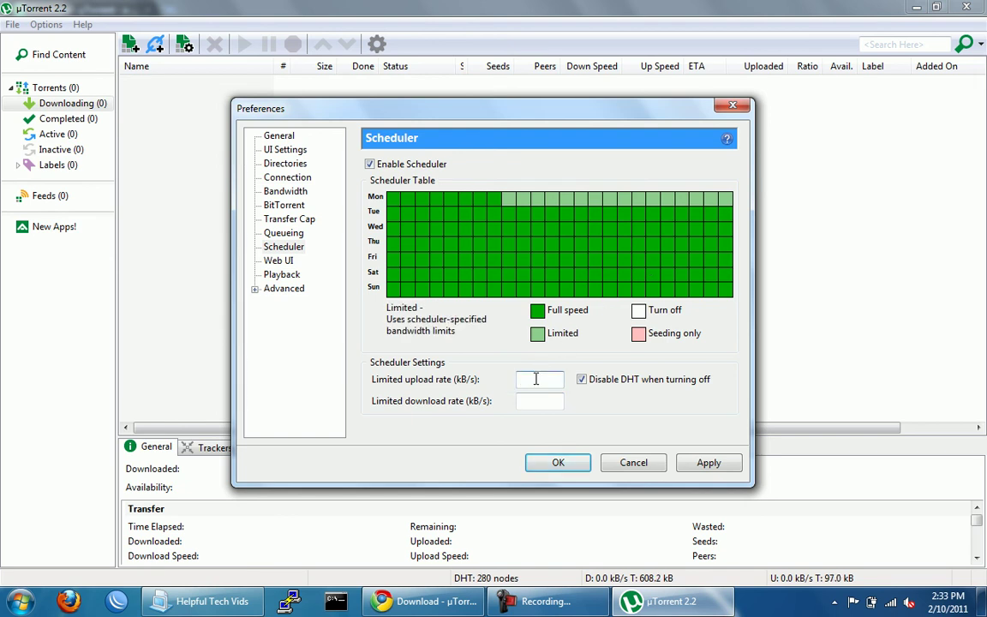
pyautogui.write('10')
pyautogui.press('Tab')
pyautogui.write('200')
pyautogui.click(584, 382)
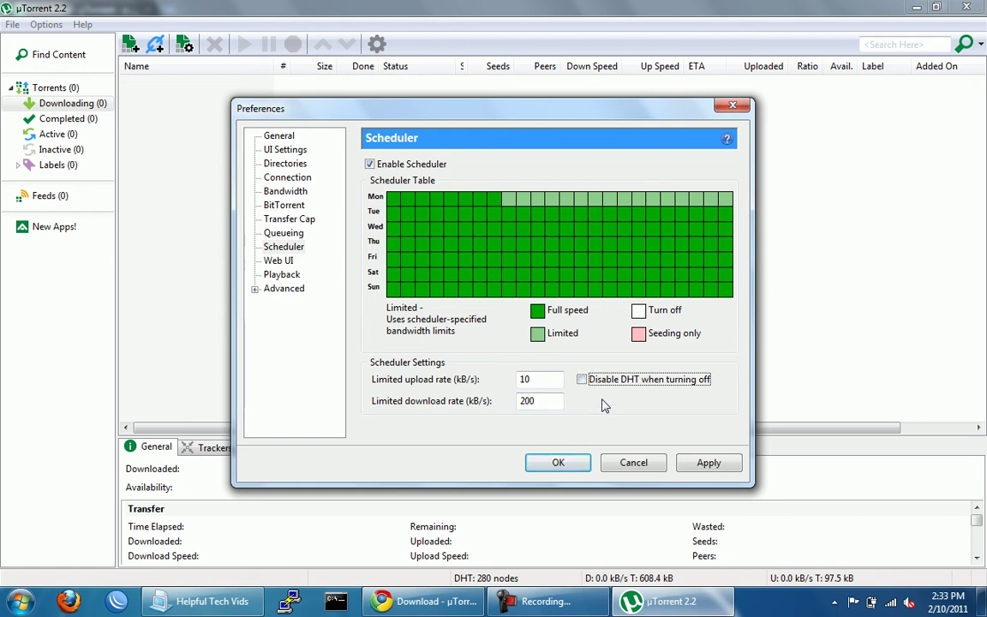
# Browse the Web UI, Playback, Advanced and UI Settings pages, finishing on General
pyautogui.click(286, 262)
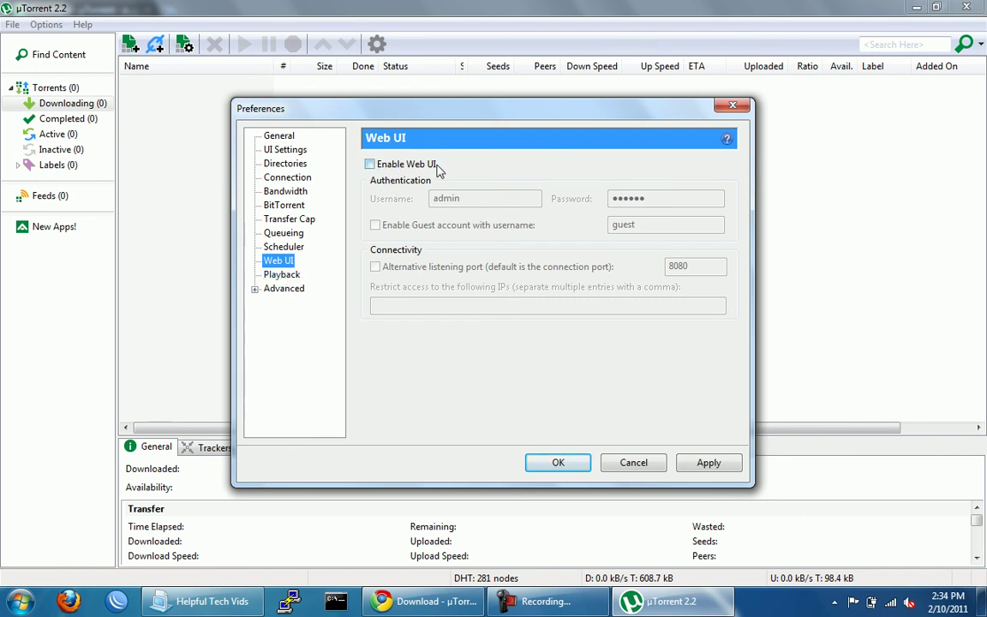
pyautogui.click(288, 274)
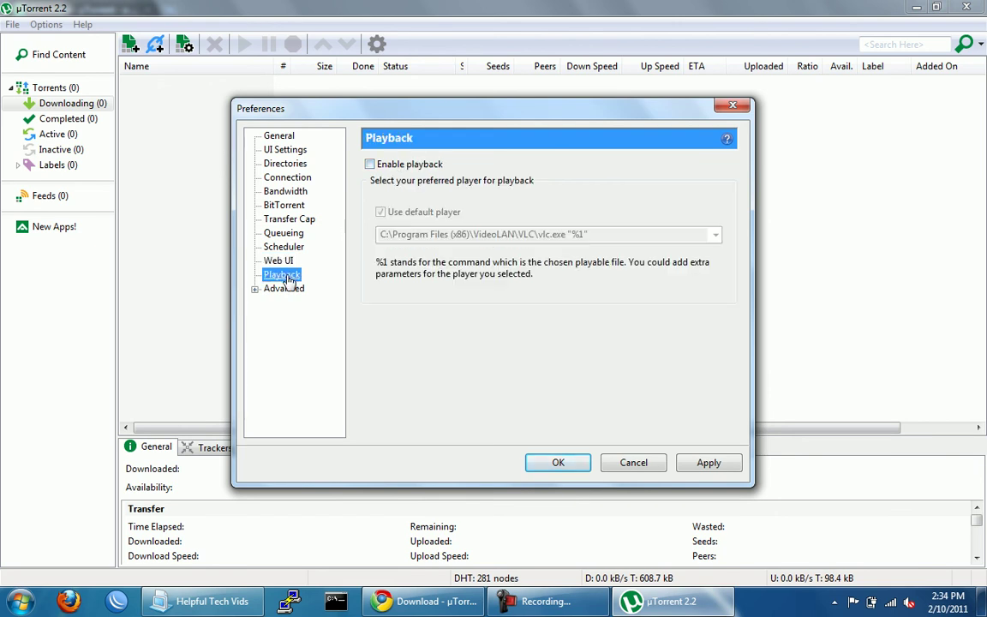
pyautogui.click(254, 290)
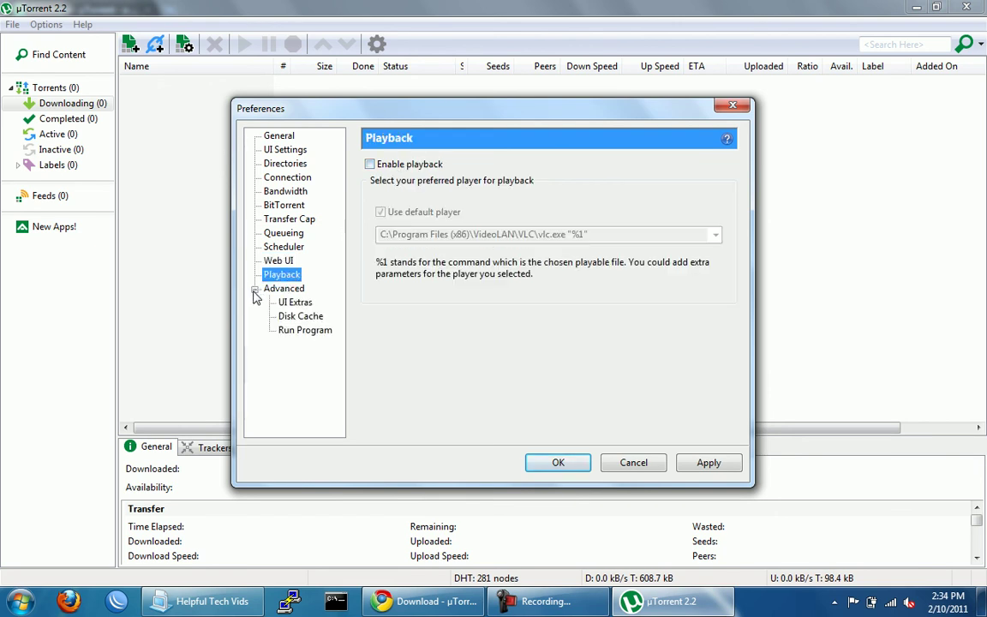
pyautogui.click(280, 137)
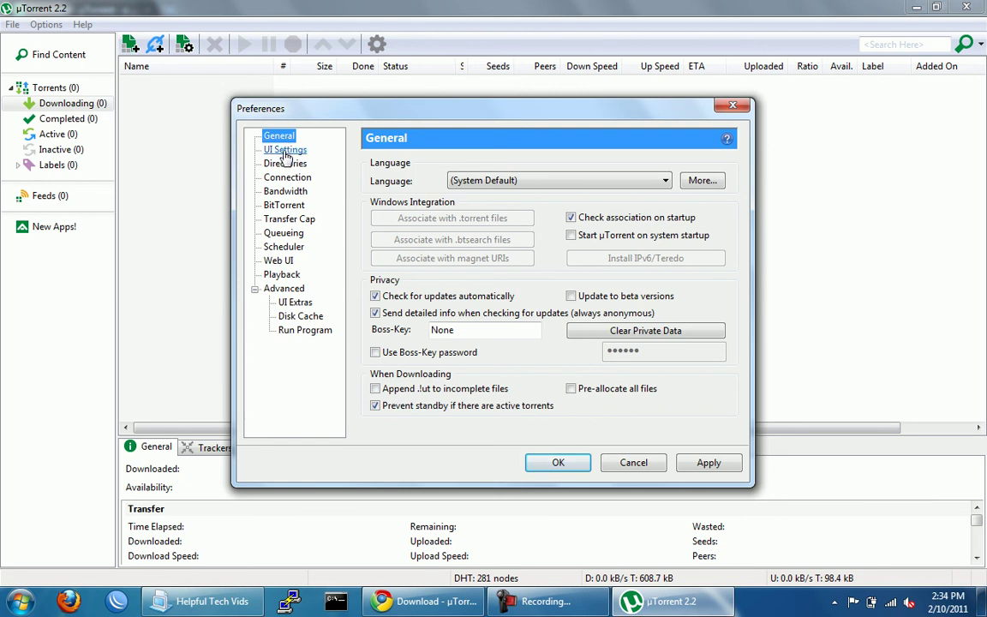
pyautogui.click(286, 152)
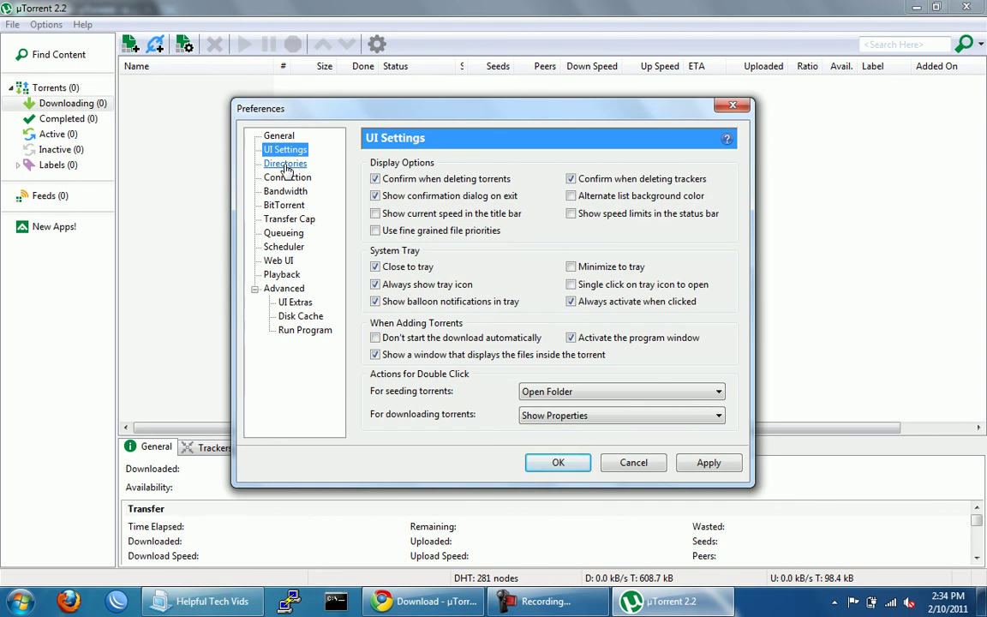
pyautogui.press('p')
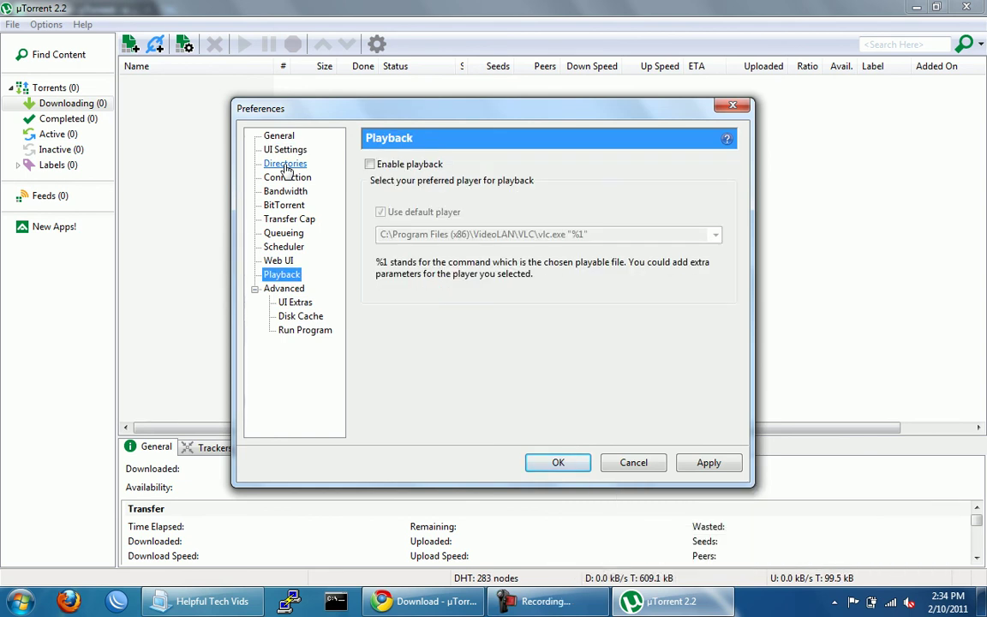
pyautogui.click(275, 136)
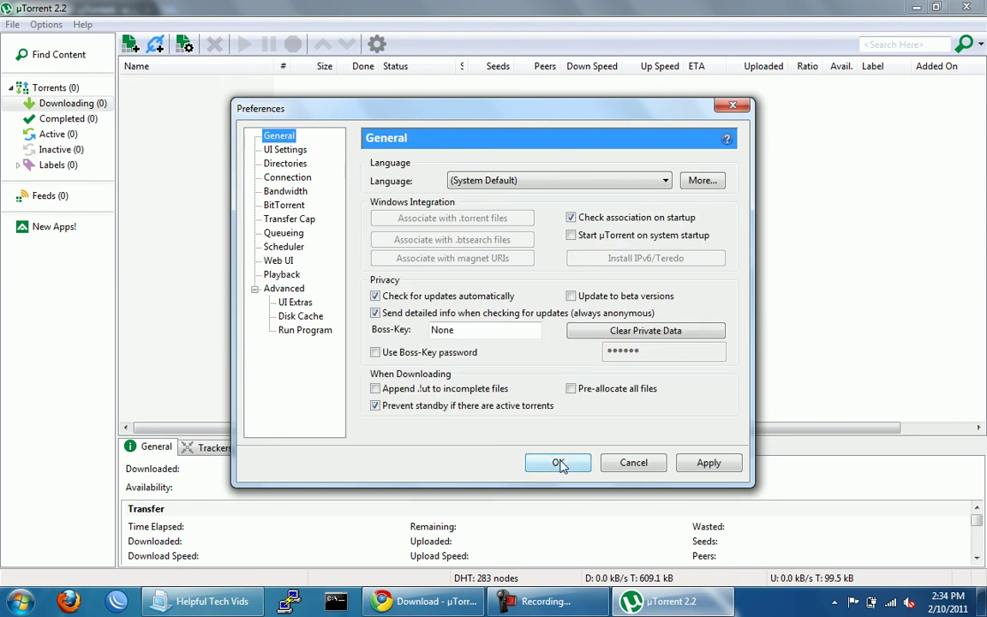
# In Directories, switch 'Put new downloads in' and 'Move completed downloads to' on, then back off
pyautogui.click(287, 163)
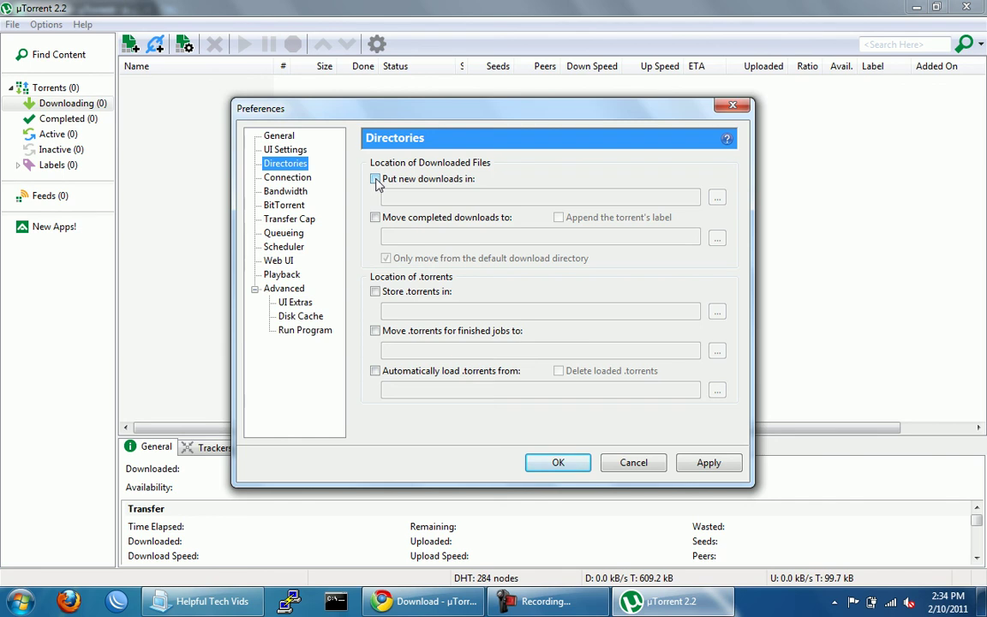
pyautogui.click(375, 179)
pyautogui.click(376, 217)
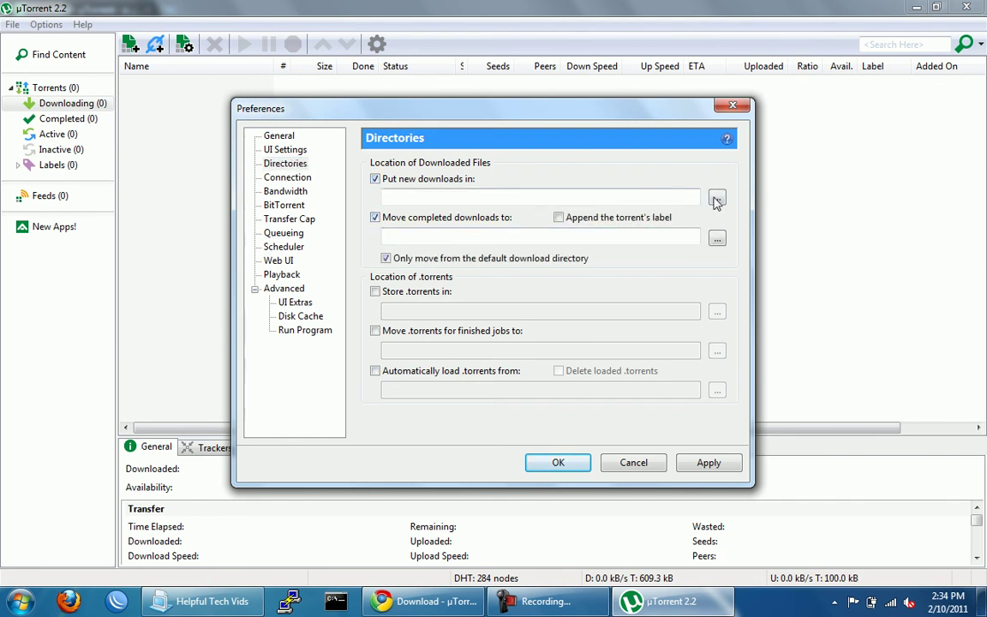
pyautogui.click(596, 196)
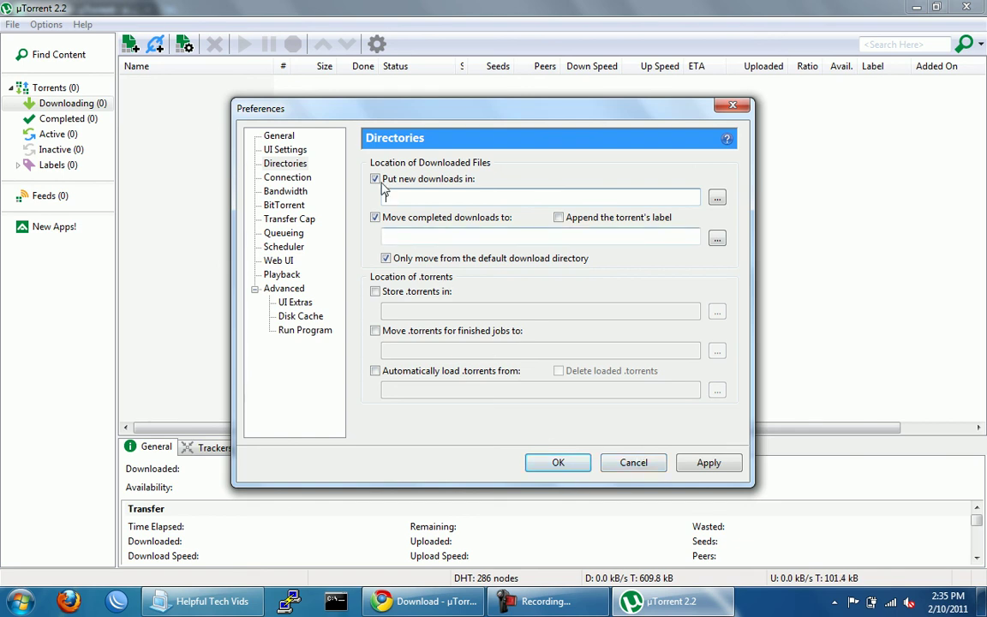
pyautogui.click(376, 218)
pyautogui.click(375, 179)
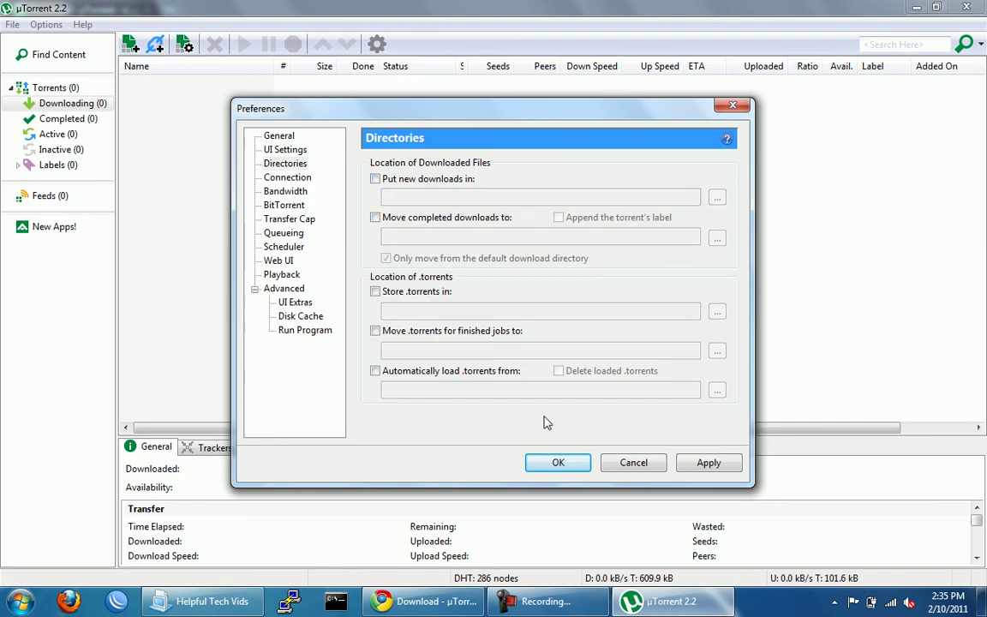